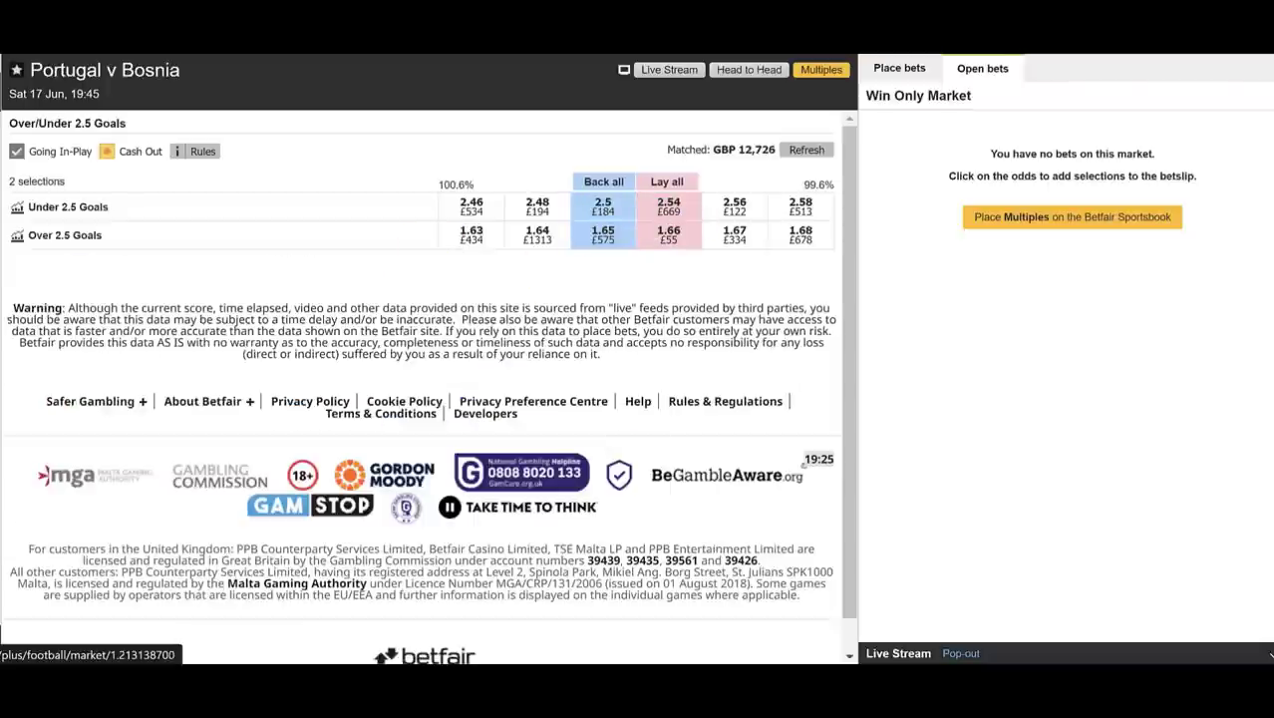
Return to the Correct Score market and examine the profit or loss on each scoreline before kick-off and at half-time
key("alt+Left")
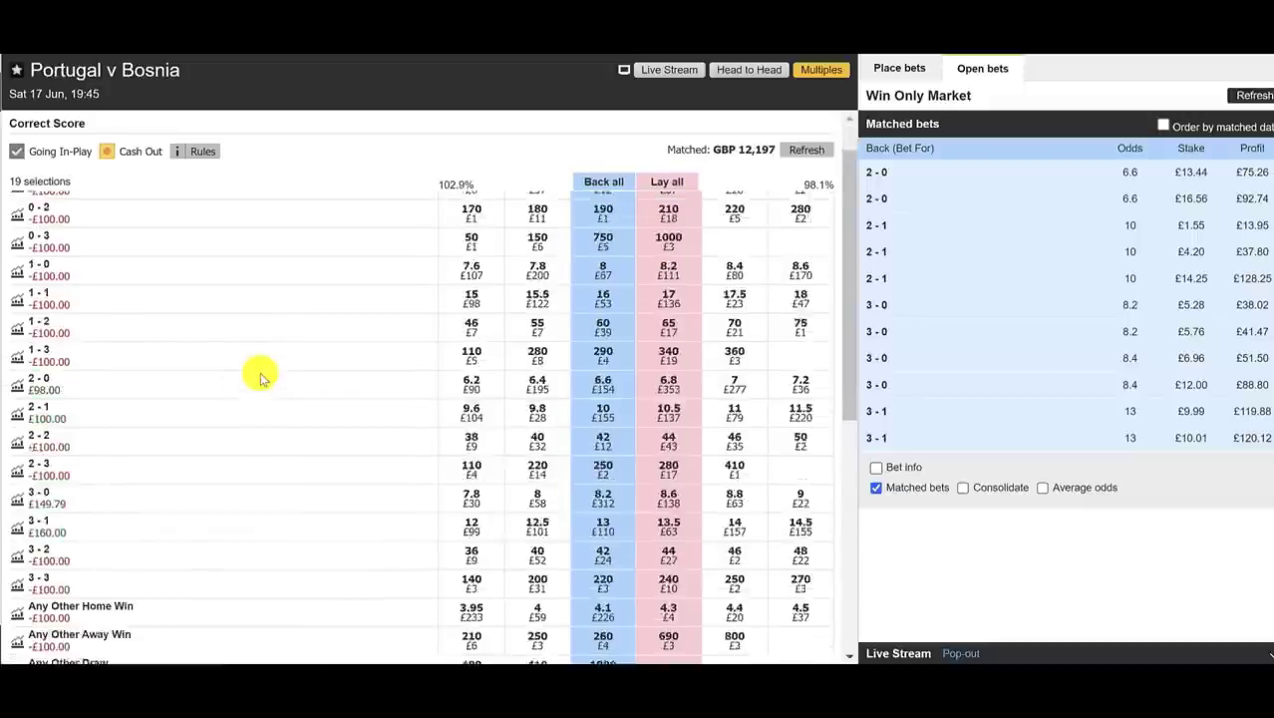
scroll(60, 379, "down", 3)
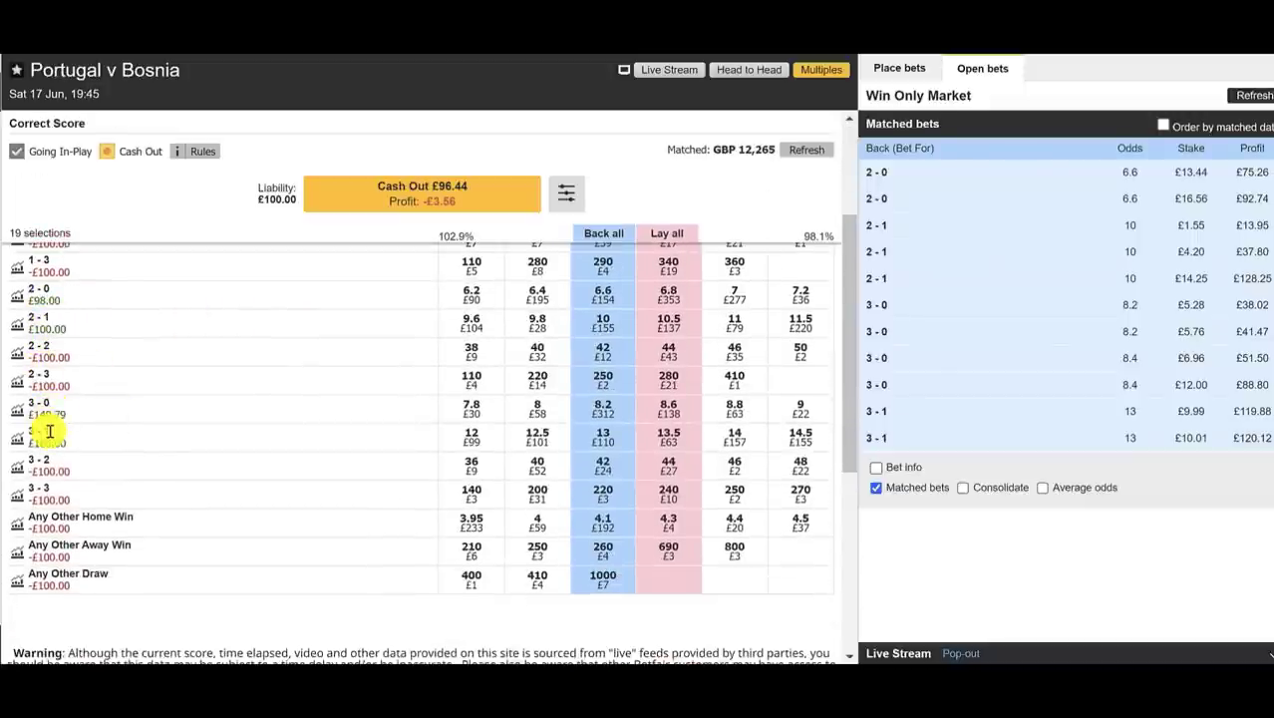
scroll(47, 436, "down", 3)
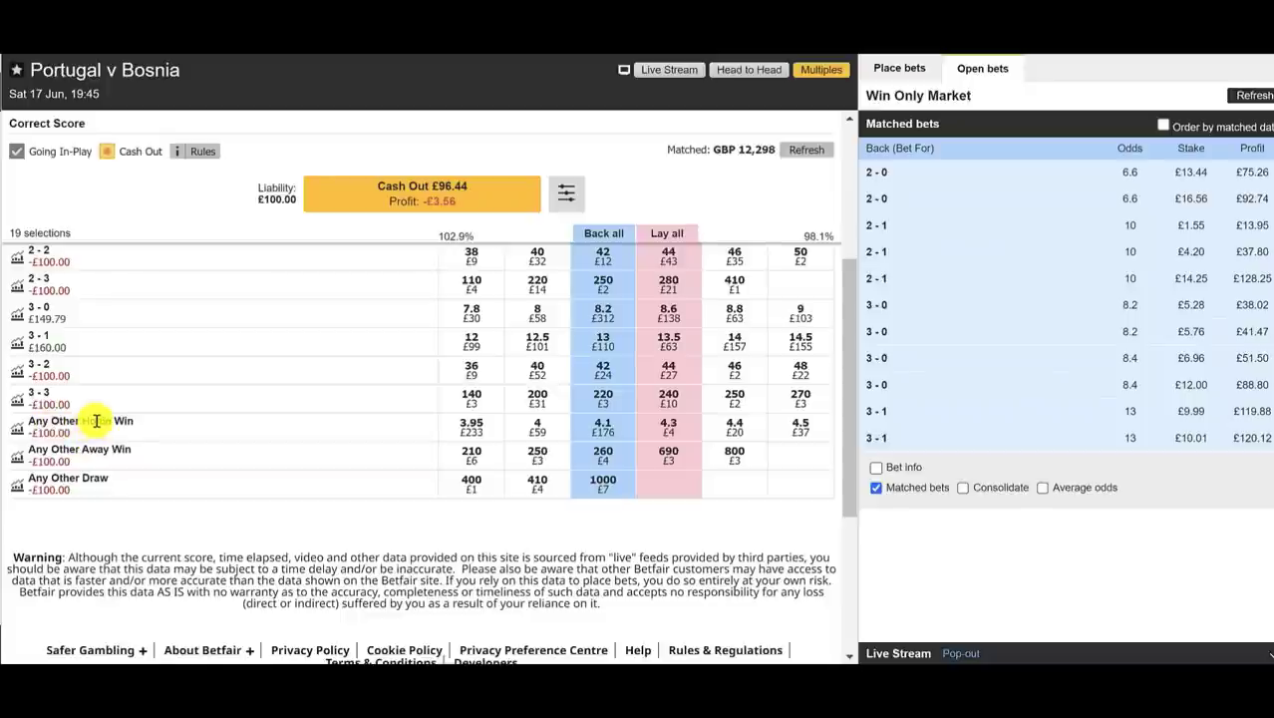
left_click_drag(29, 421, 133, 420)
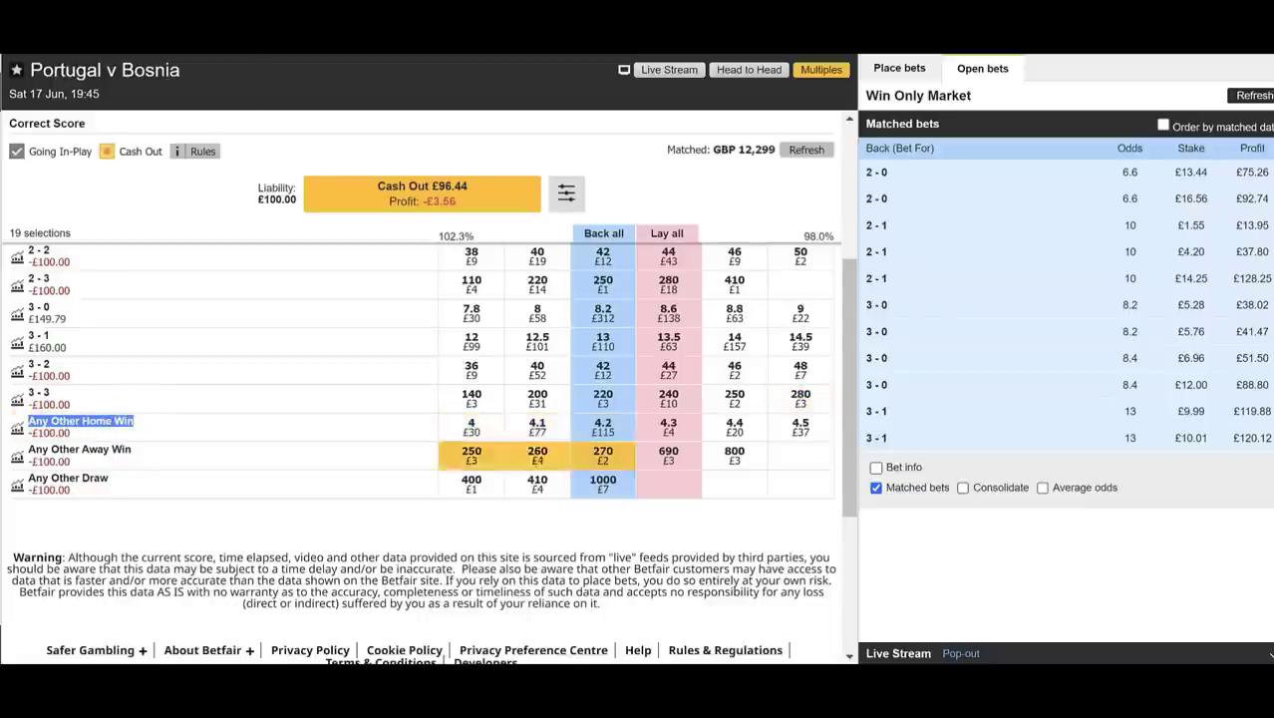
left_click(99, 425)
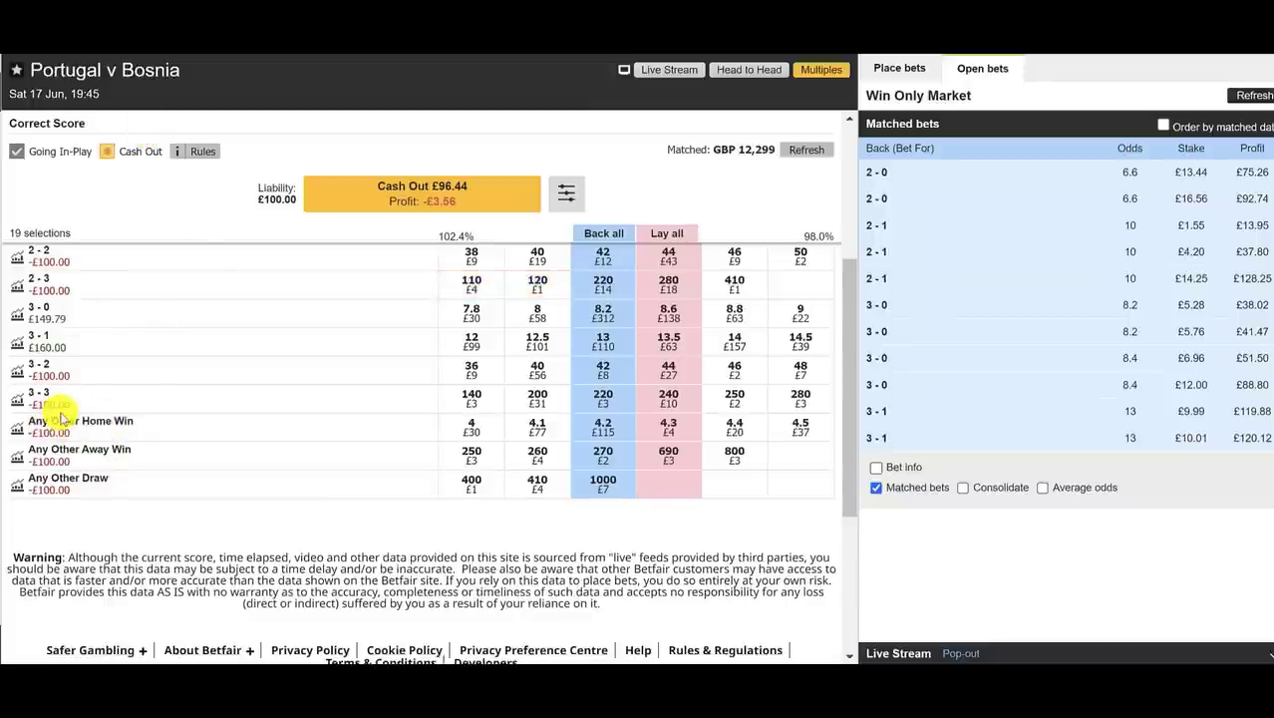
scroll(60, 417, "up", 1)
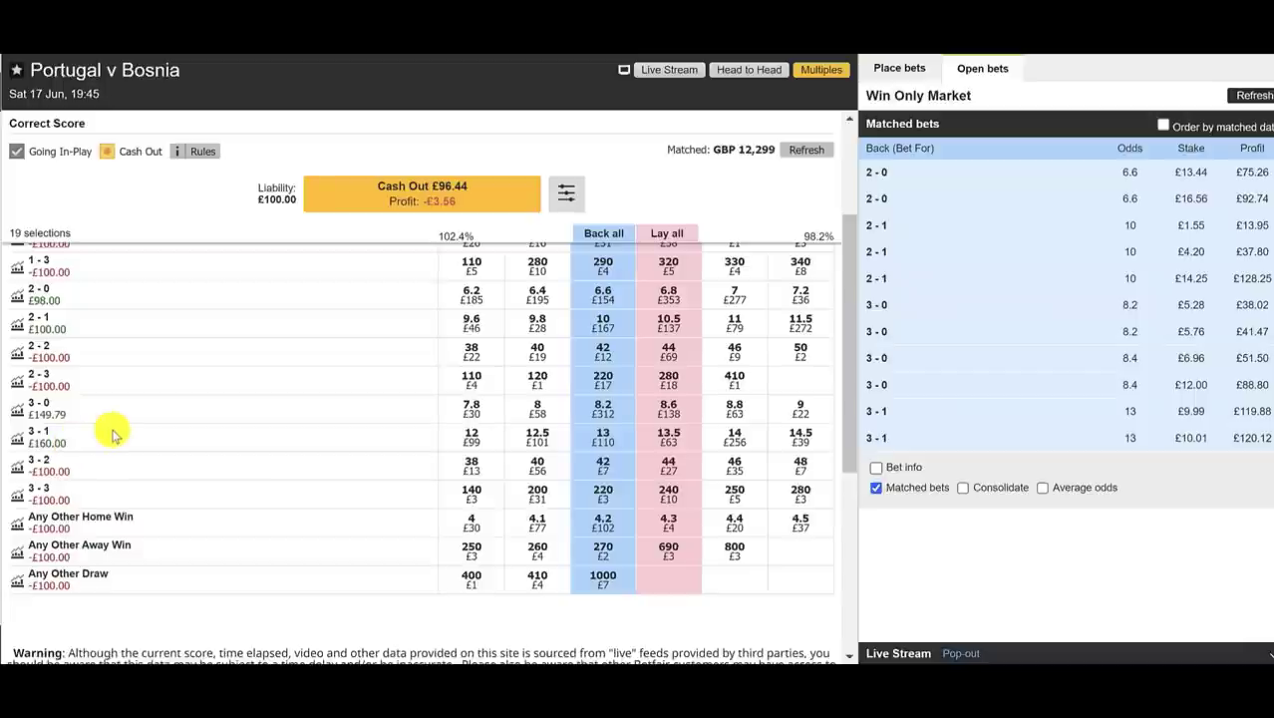
scroll(86, 367, "up", 2)
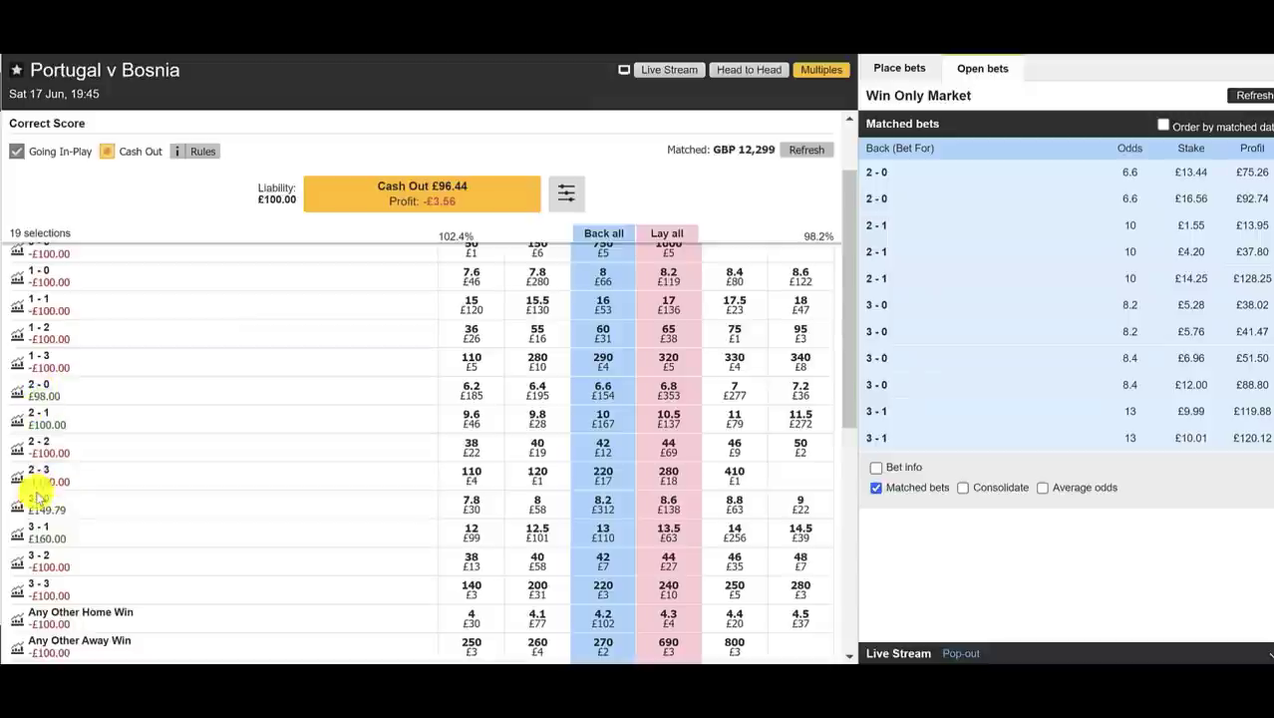
scroll(47, 530, "down", 2)
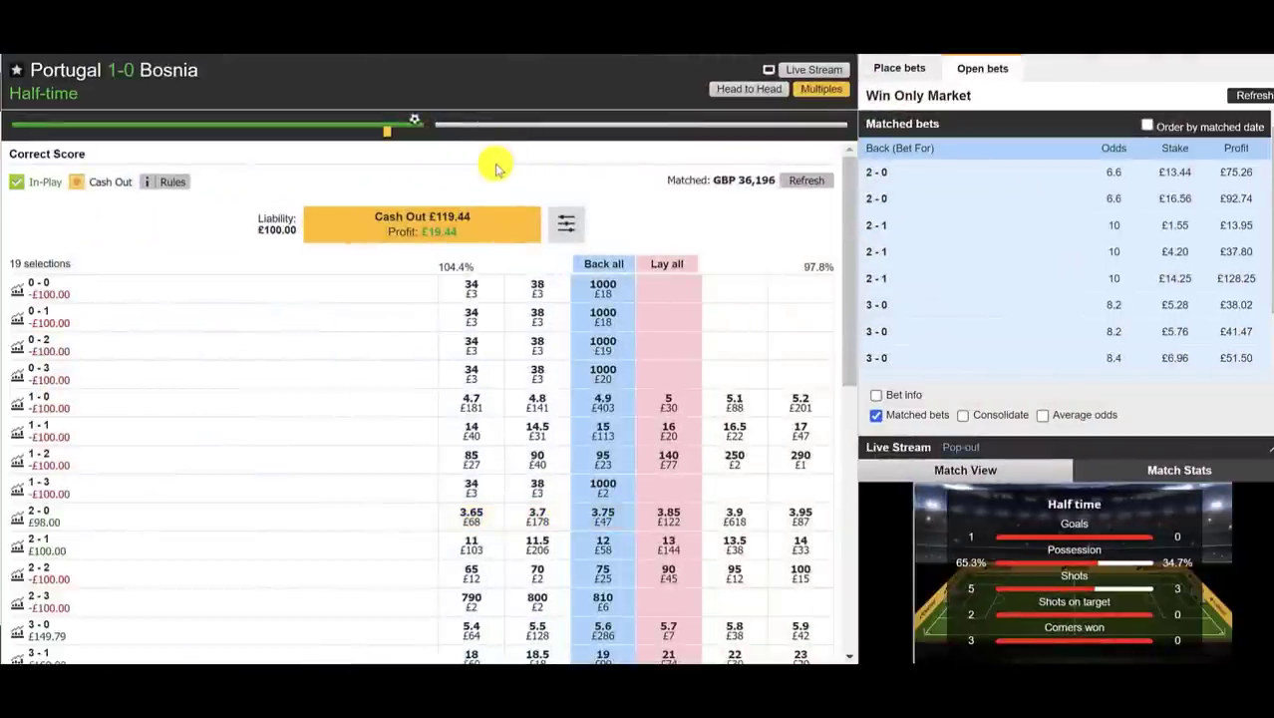
mouse_move(409, 119)
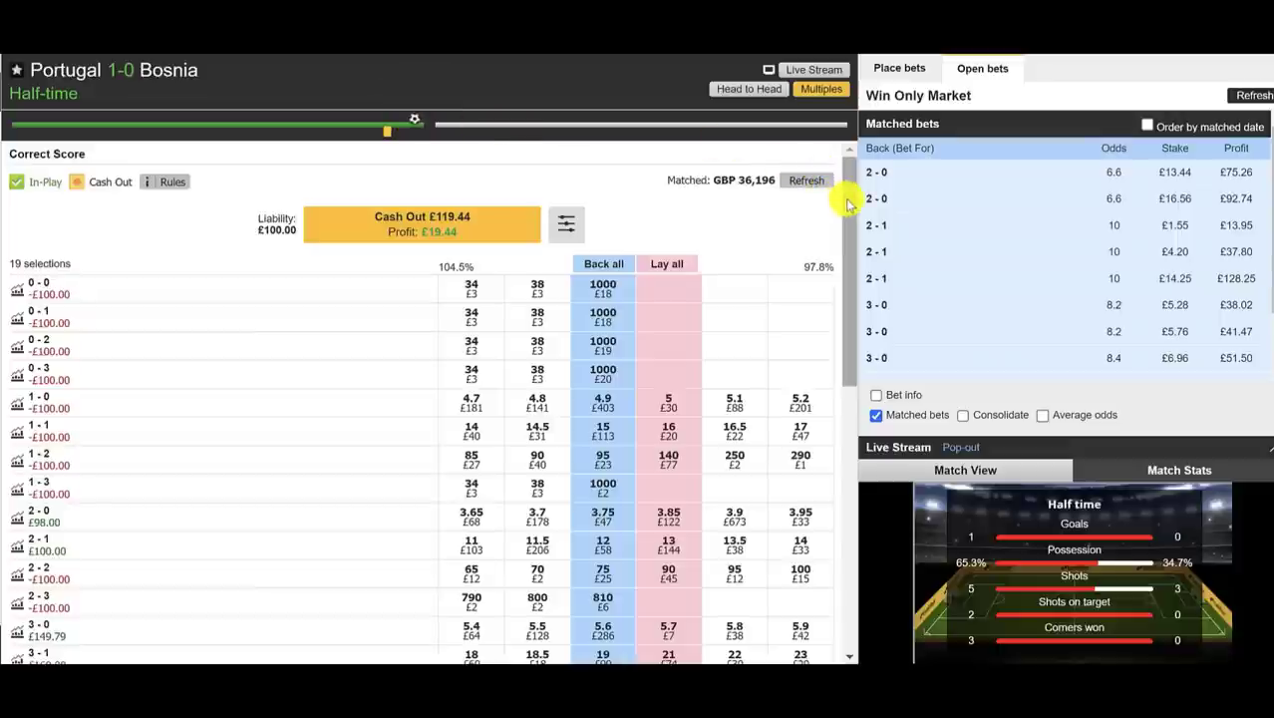
left_click_drag(845, 198, 848, 260)
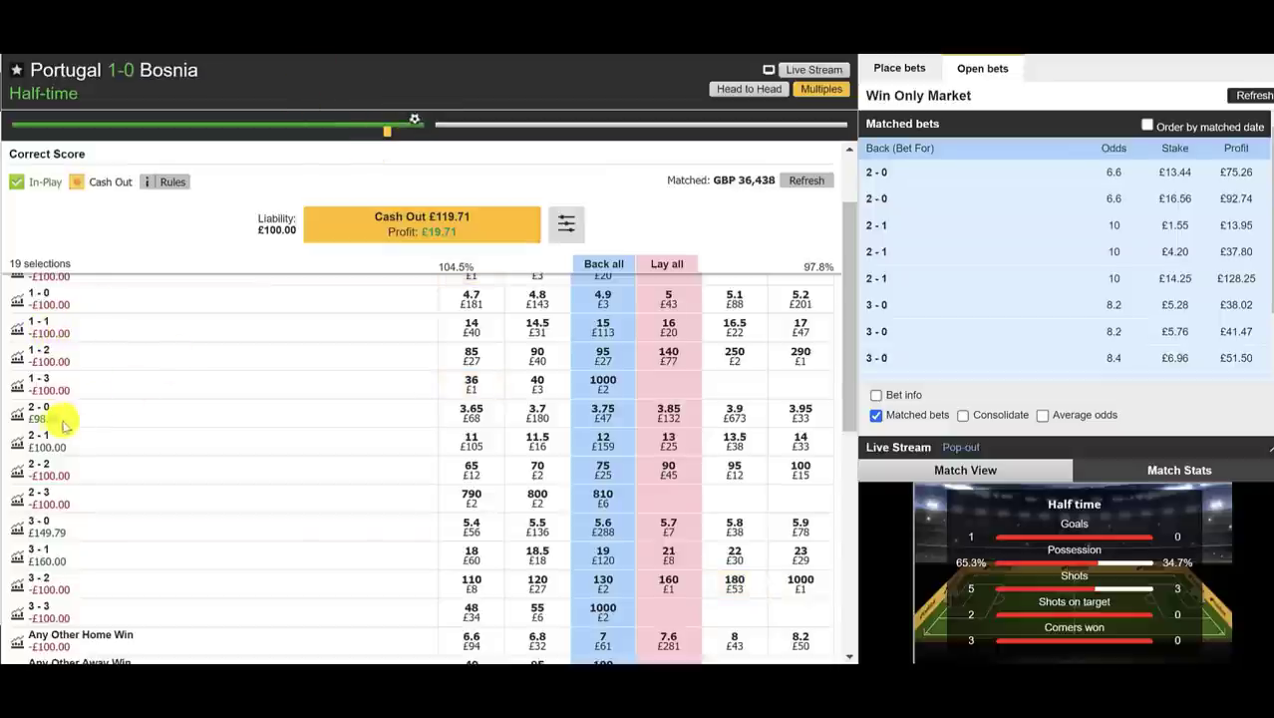
scroll(51, 421, "down", 2)
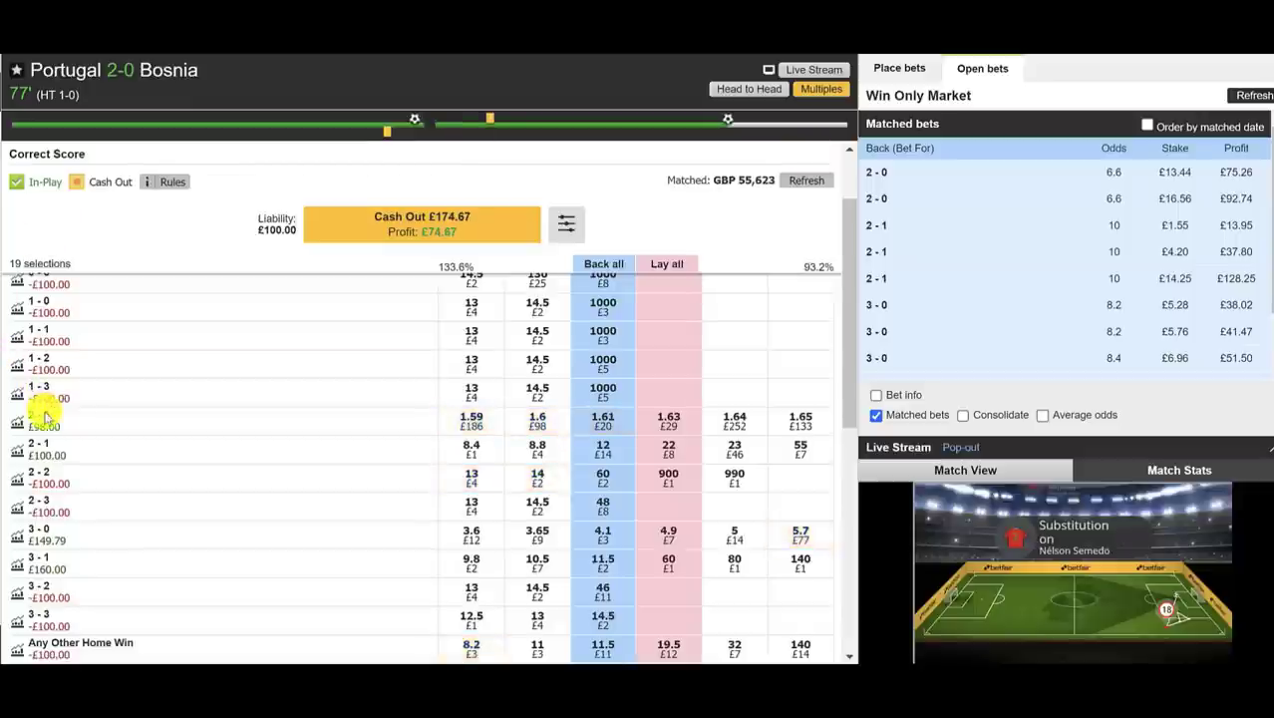
Place a lay bet against the 2-0 score at backer's odds of 1.63 with a £50 backer's stake
scroll(45, 369, "down", 1)
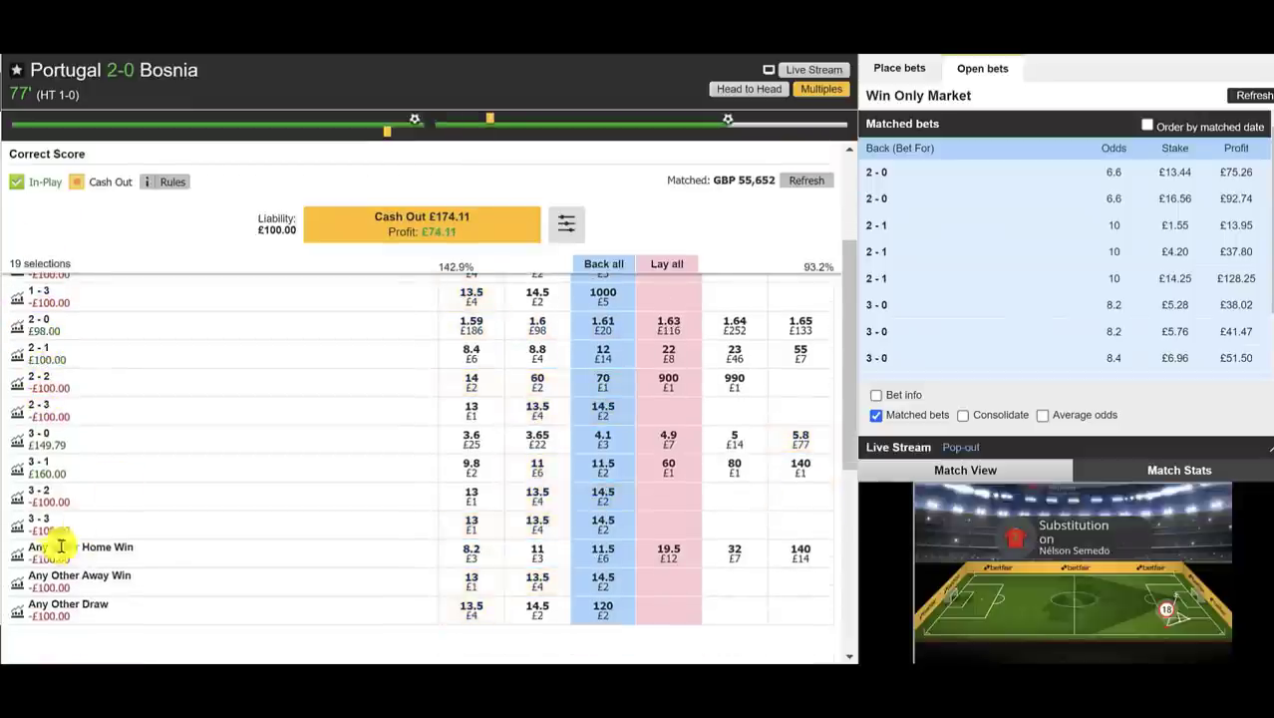
left_click_drag(32, 550, 134, 546)
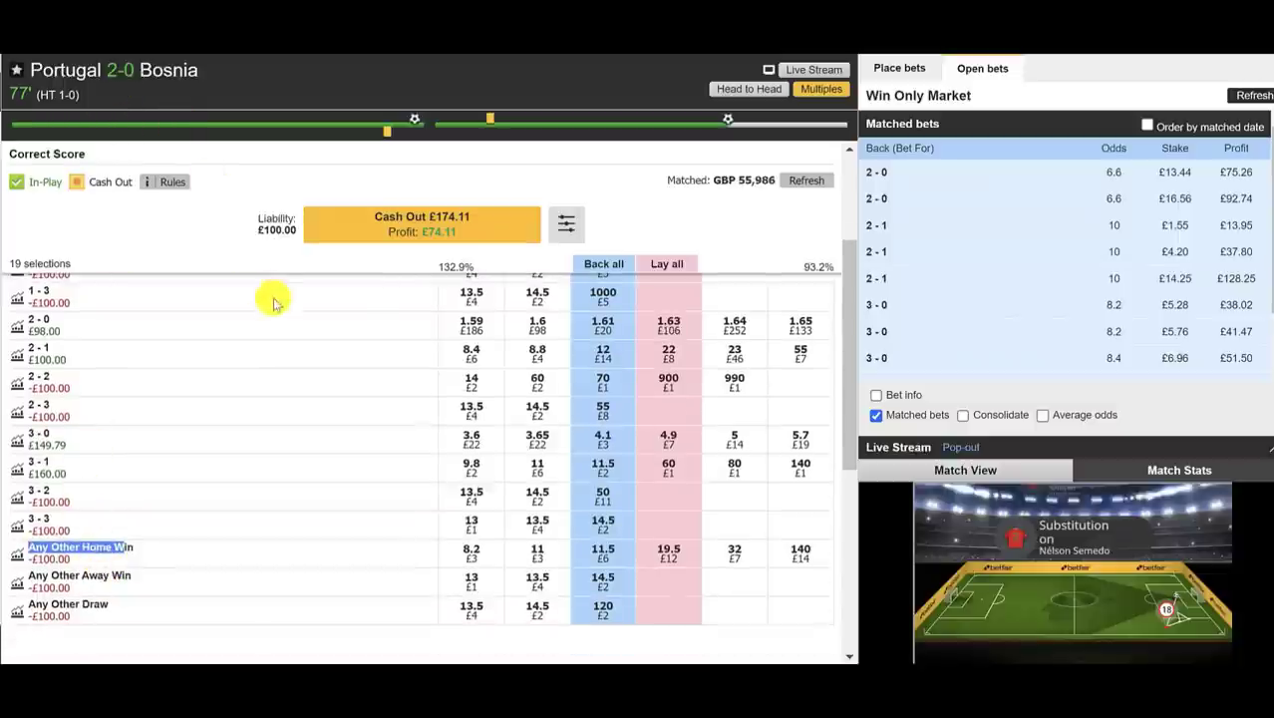
left_click(669, 326)
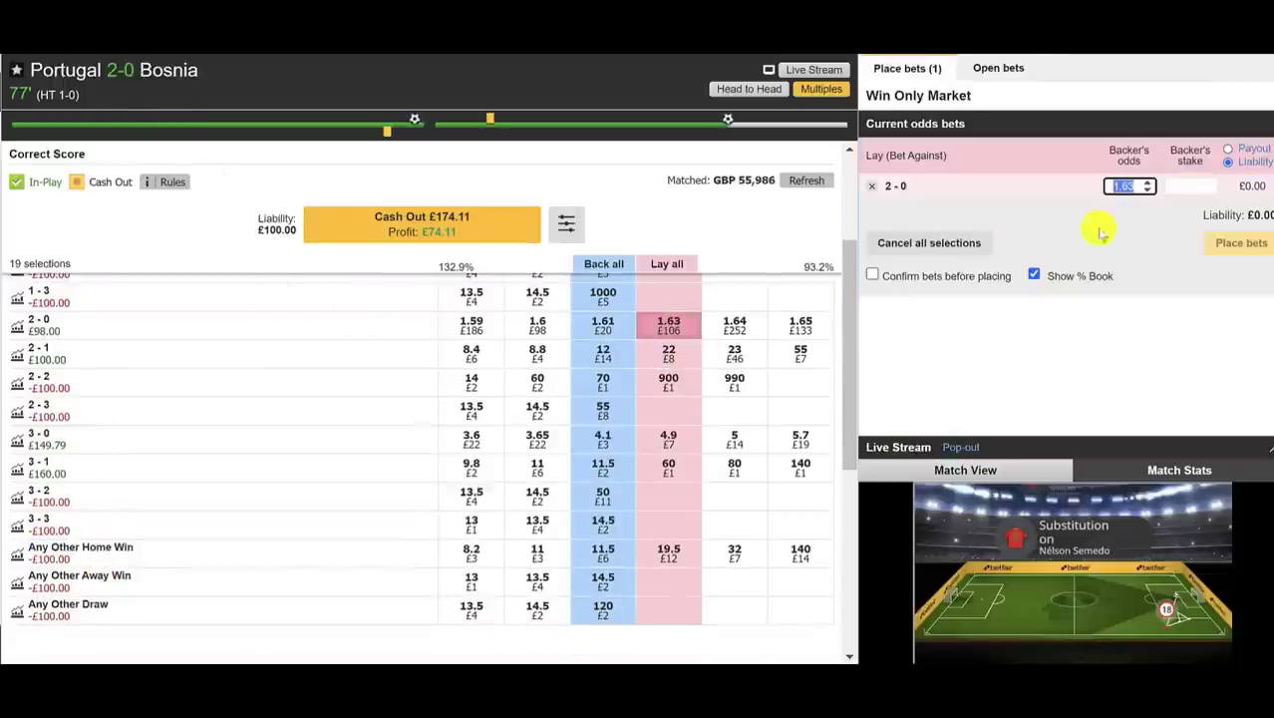
left_click(1175, 184)
type("50")
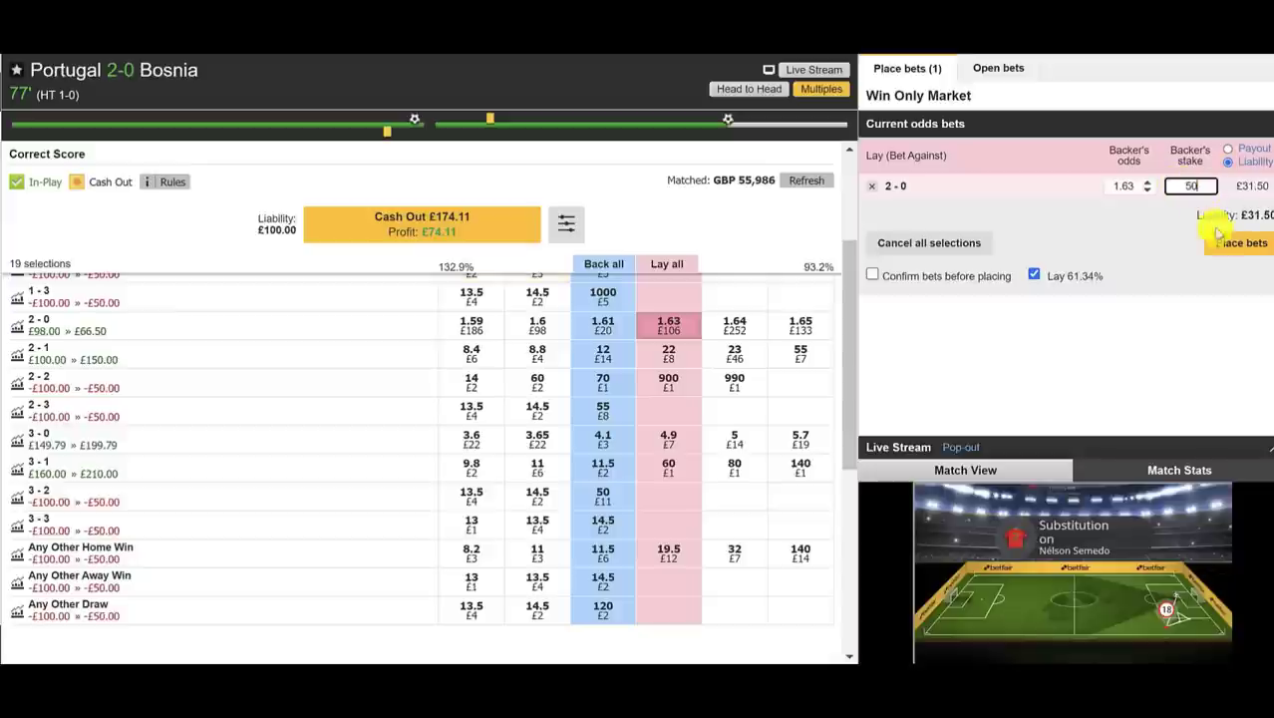
left_click(1232, 244)
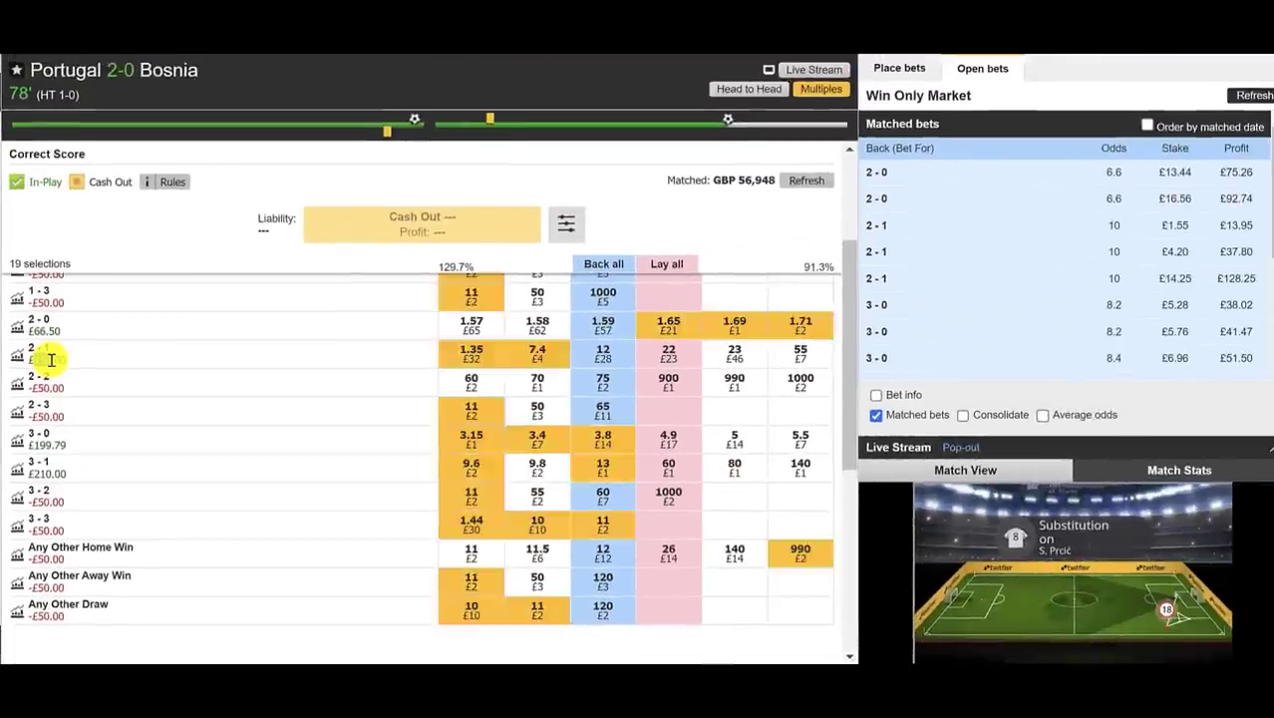
Place a lay bet against the 3-0 score at backer's odds of 1.06 with a £200 backer's stake
double_click(50, 360)
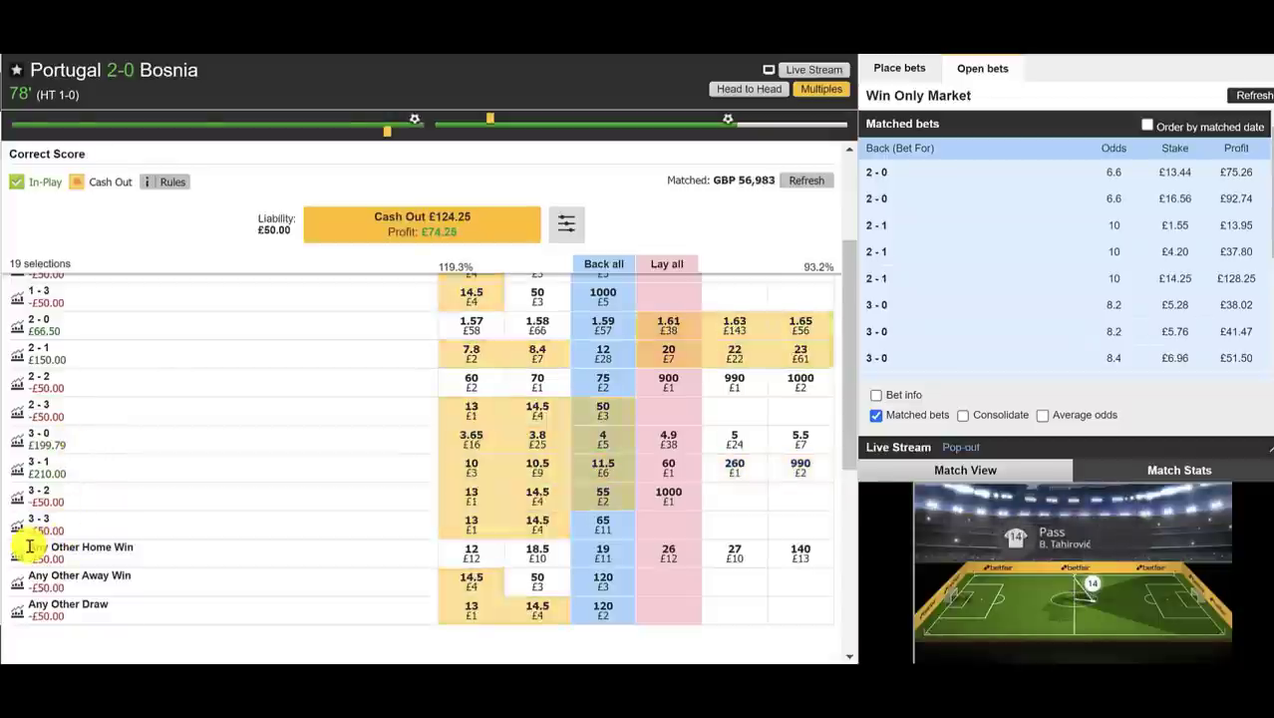
scroll(51, 503, "up", 2)
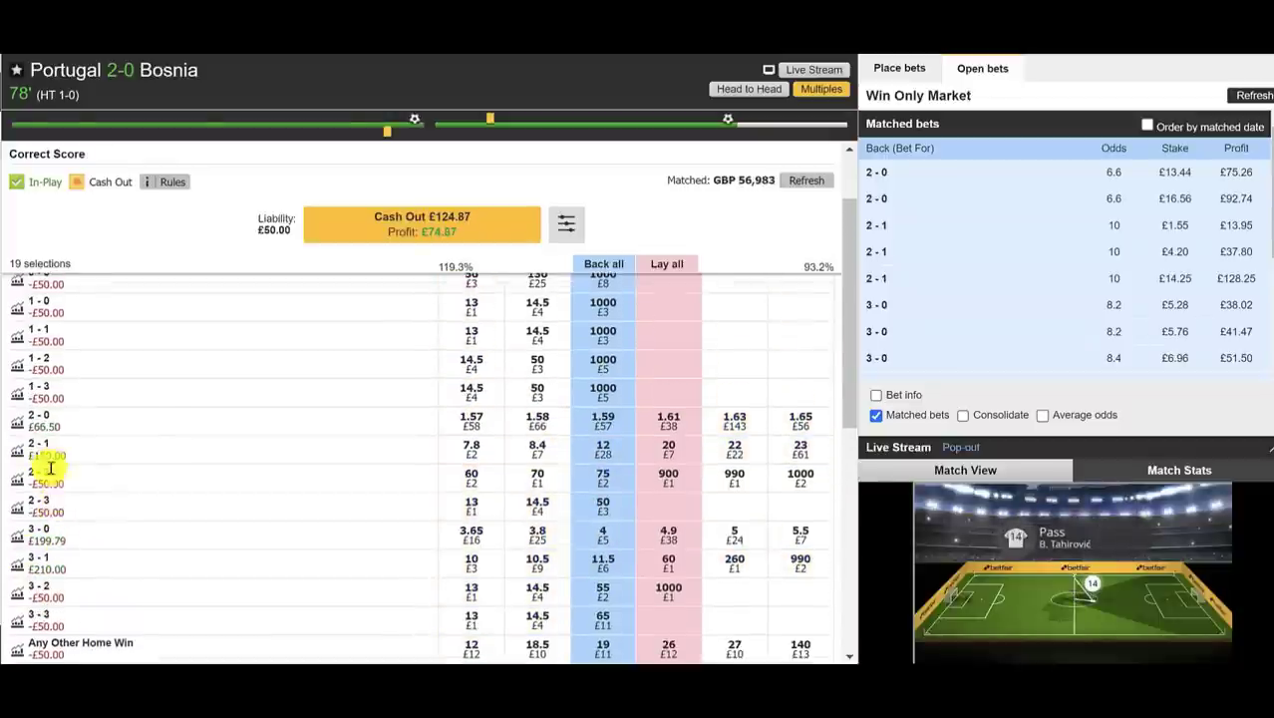
scroll(45, 459, "down", 2)
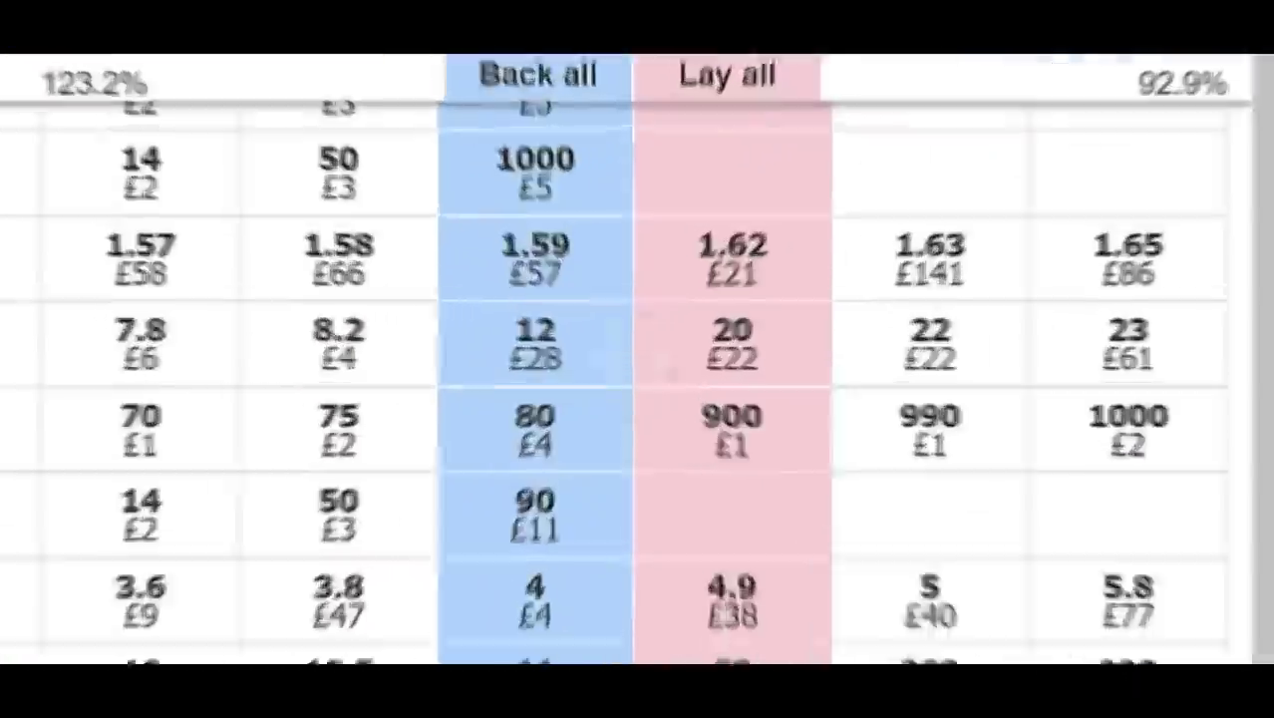
left_click_drag(848, 257, 848, 293)
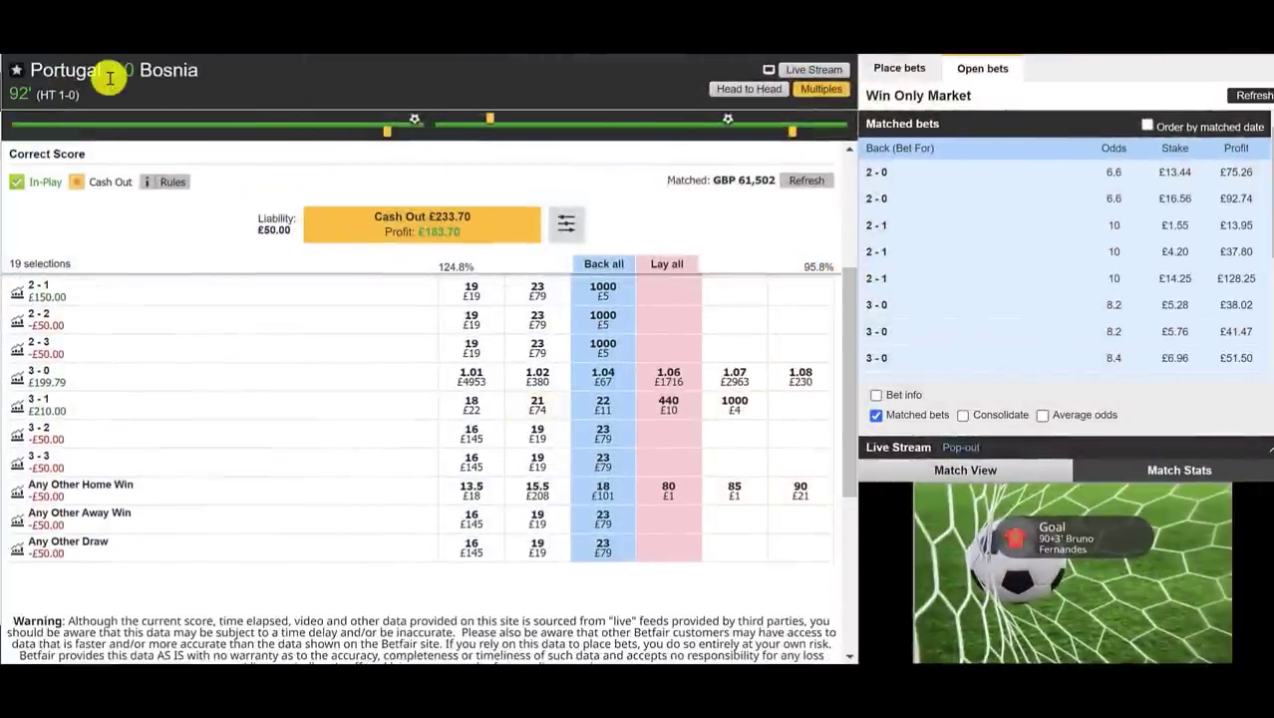
left_click(670, 375)
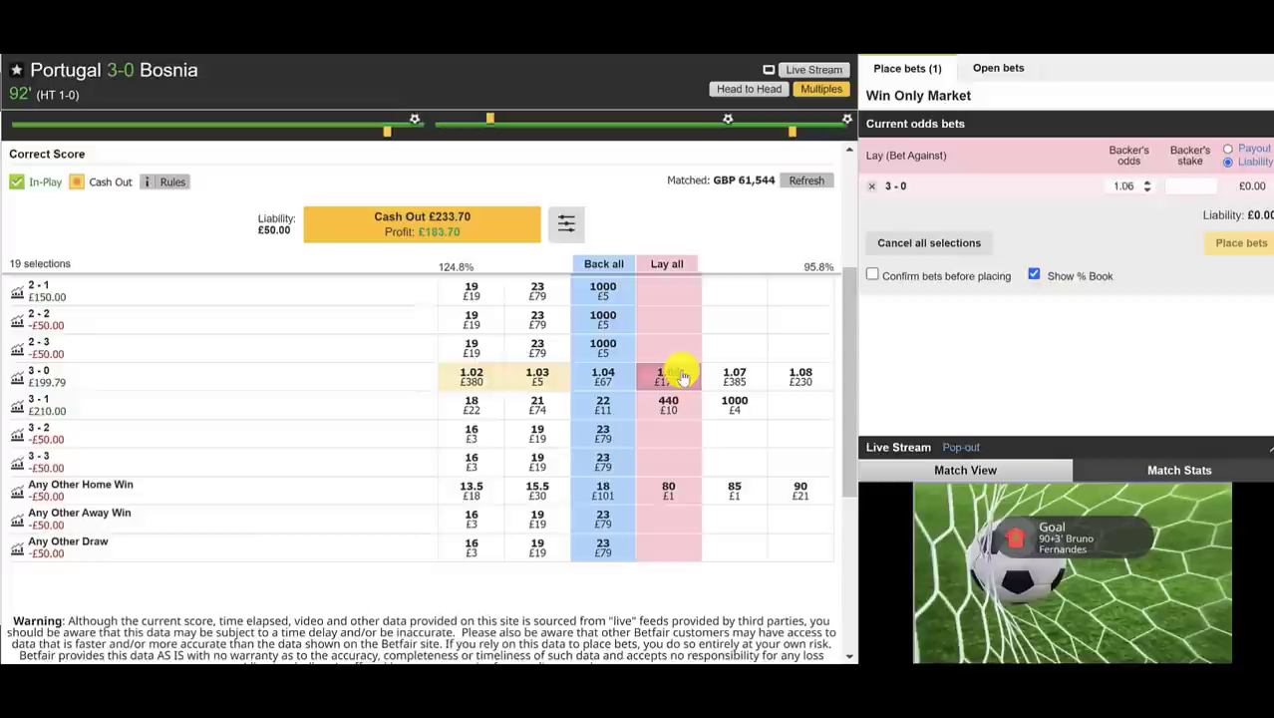
left_click(1189, 186)
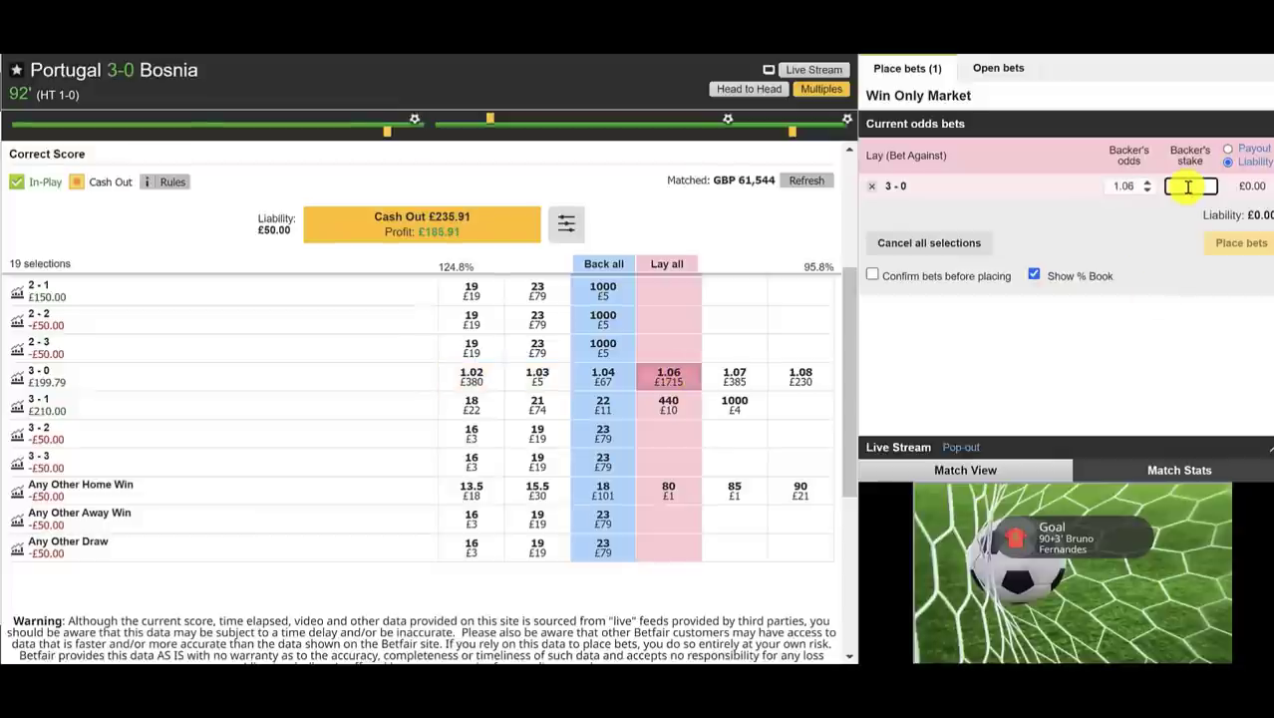
type("200")
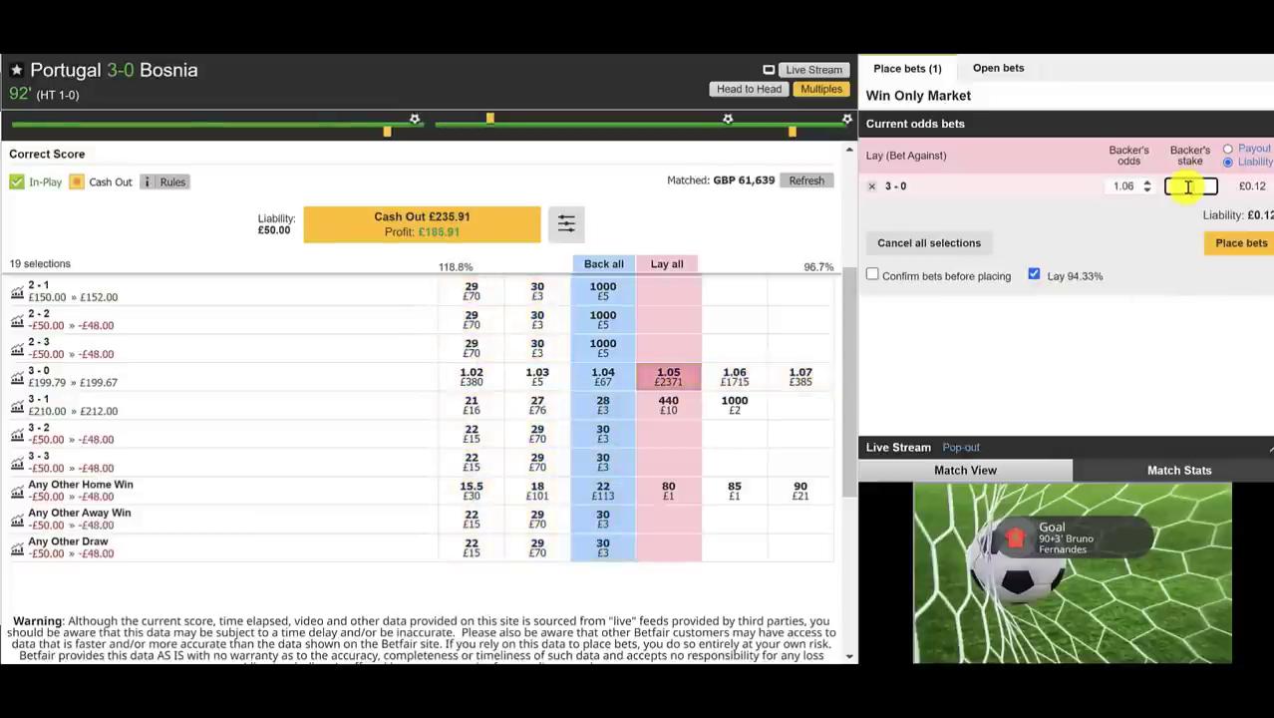
left_click(1236, 241)
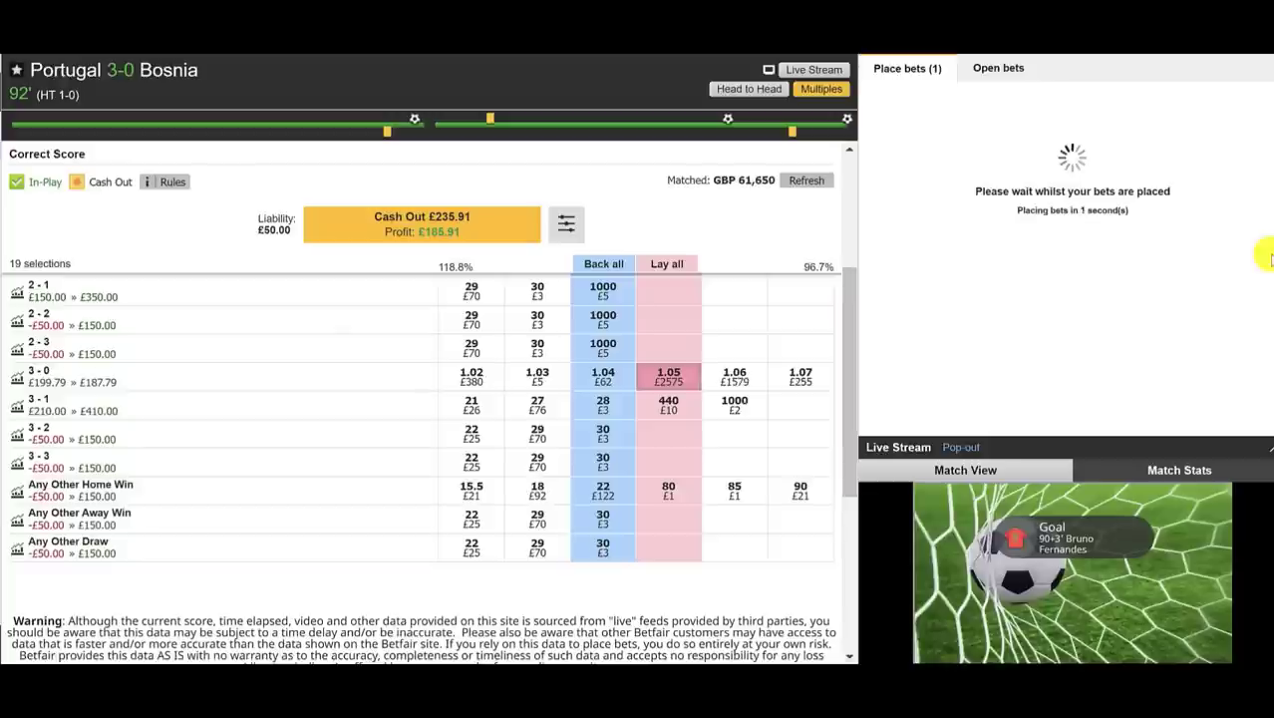
left_click(1231, 235)
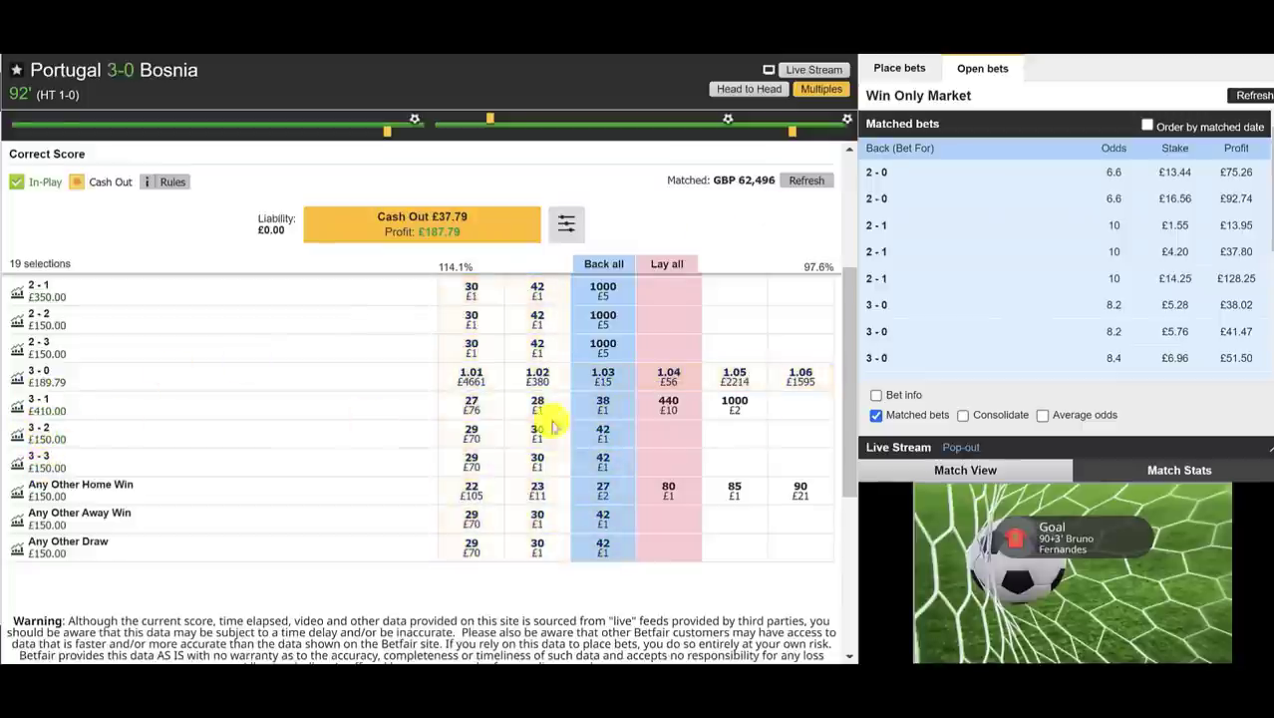
Place a second lay bet against the 3-0 score, at backer's odds of 1.04 with a £200 backer's stake
left_click(668, 376)
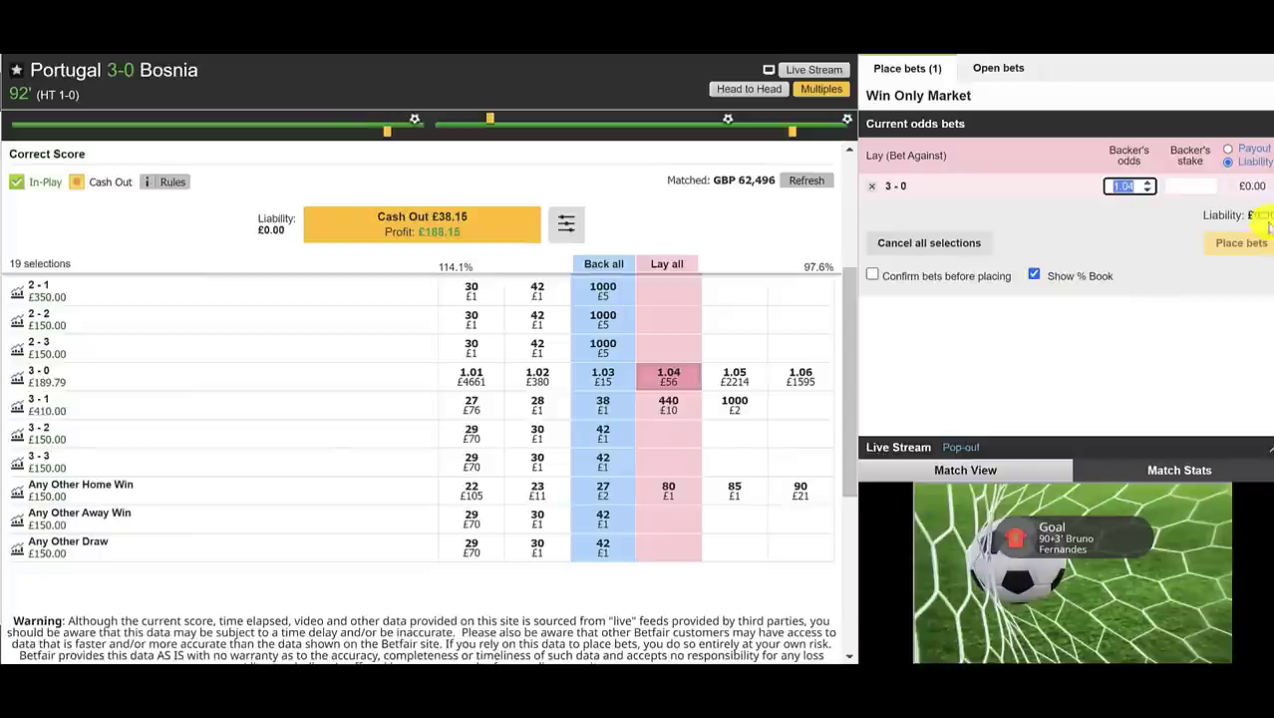
left_click(1196, 187)
type("200")
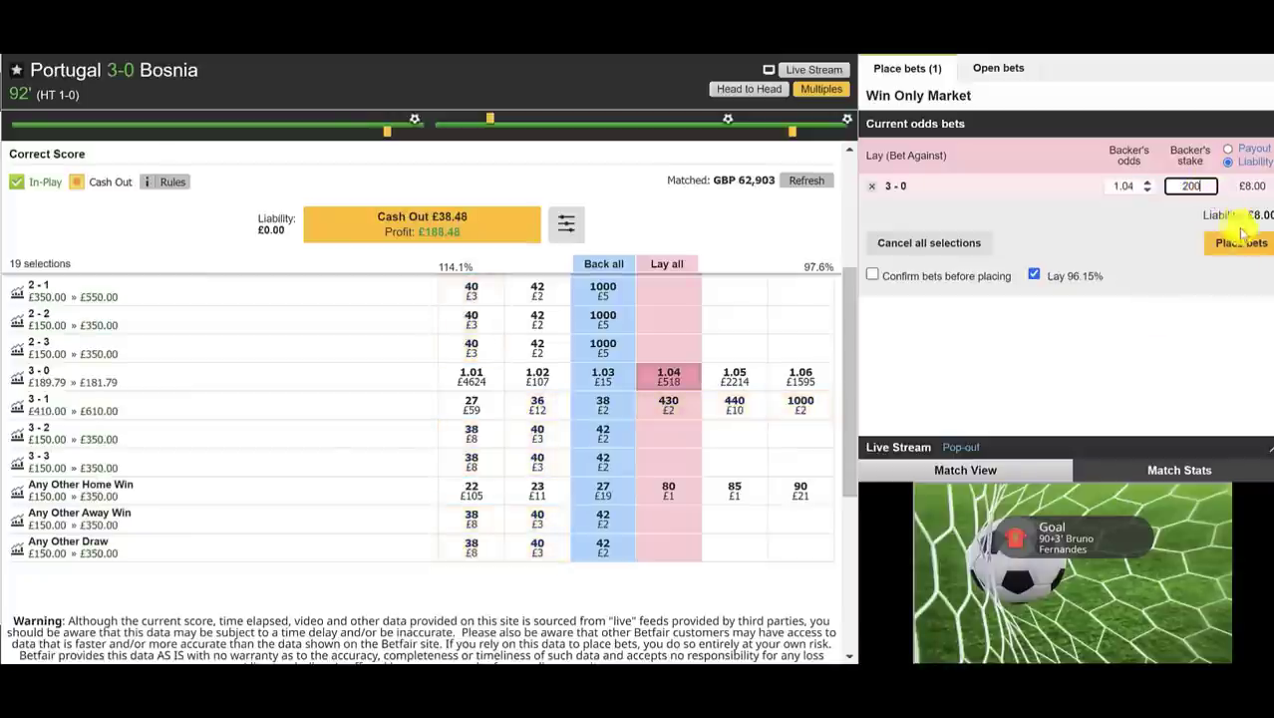
left_click(1243, 242)
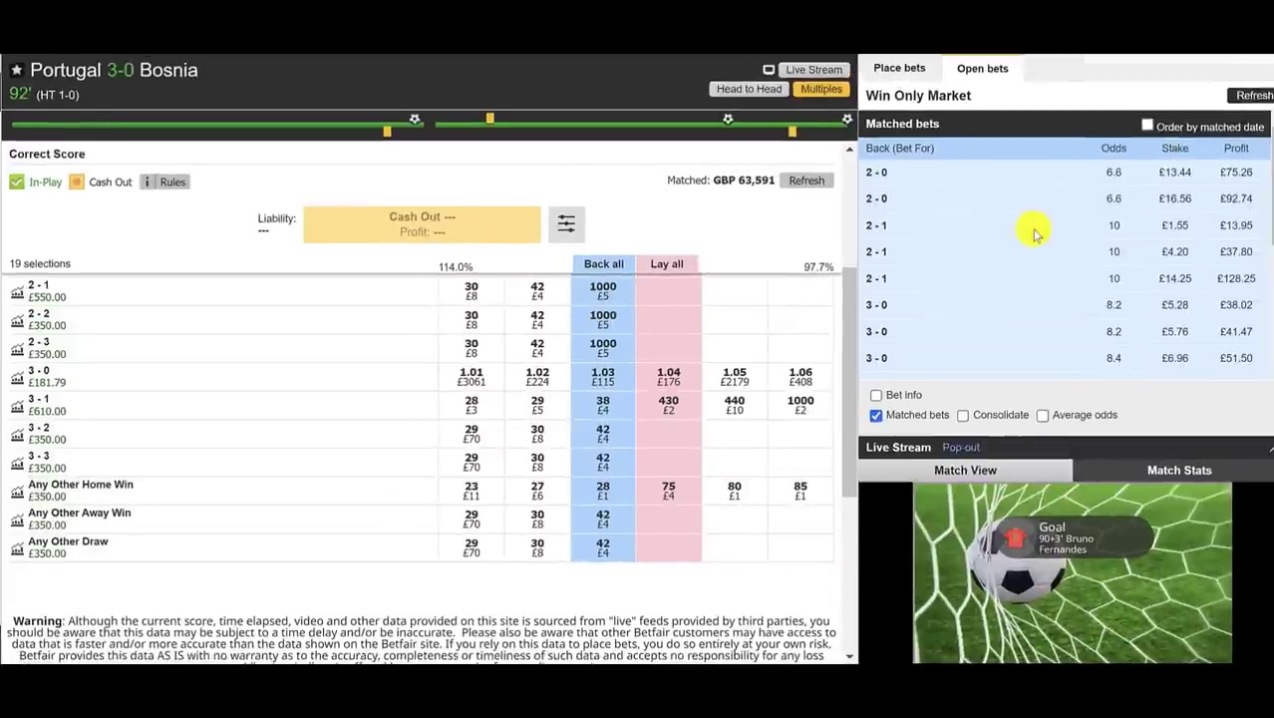
Examine the projected profit for each scoreline in the Correct Score market, including 3-0, 3-1, 3-3 and the Any Other outcomes
scroll(50, 387, "down", 3)
scroll(52, 387, "up", 2)
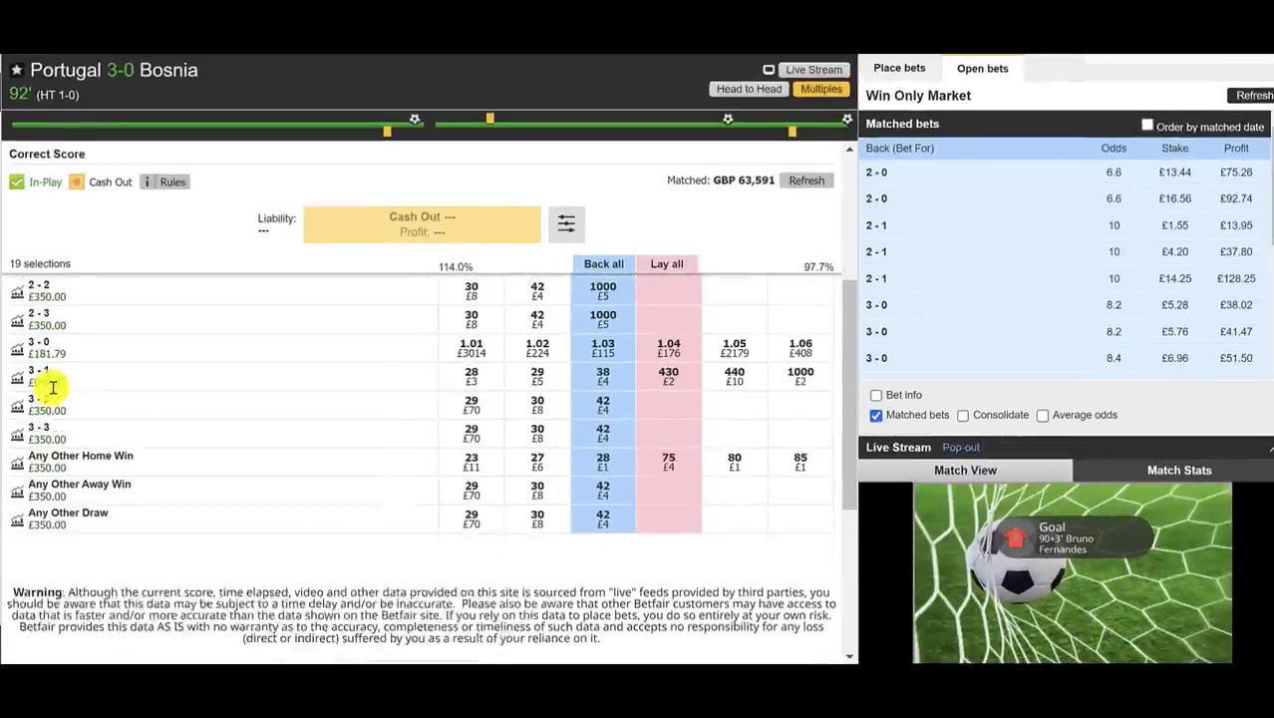
scroll(52, 387, "up", 1)
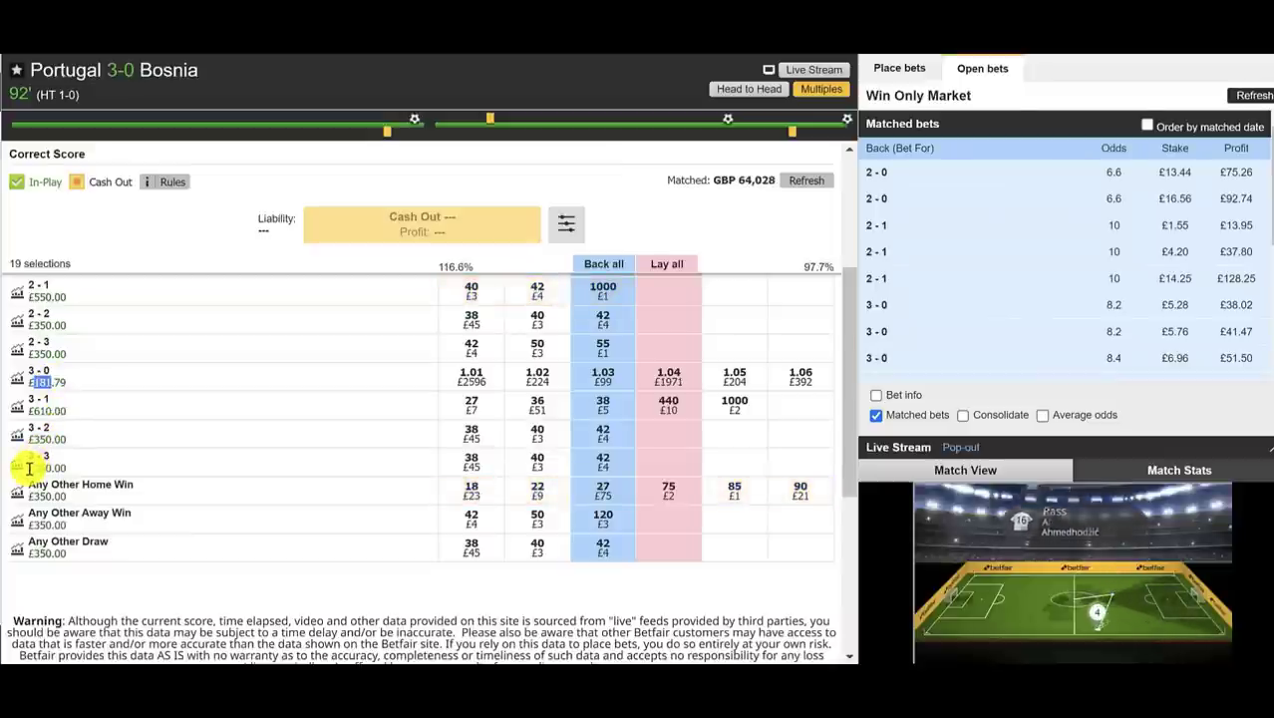
left_click_drag(29, 467, 41, 465)
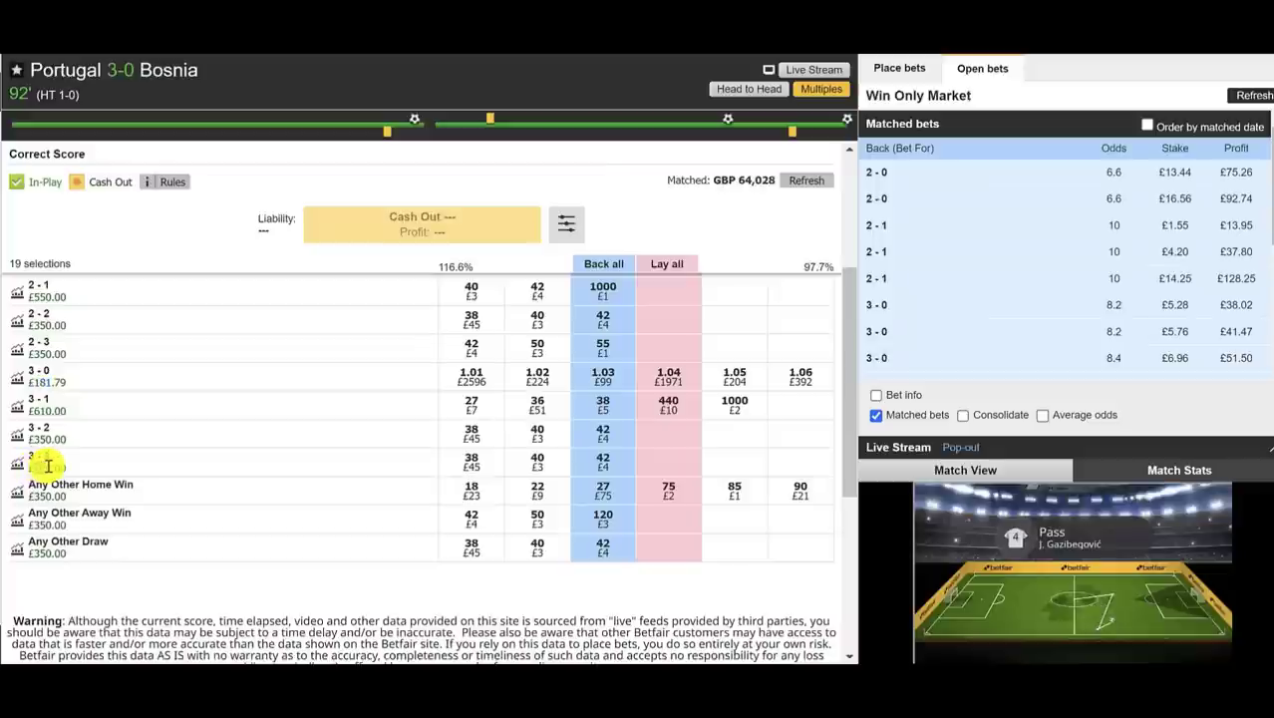
left_click(47, 411)
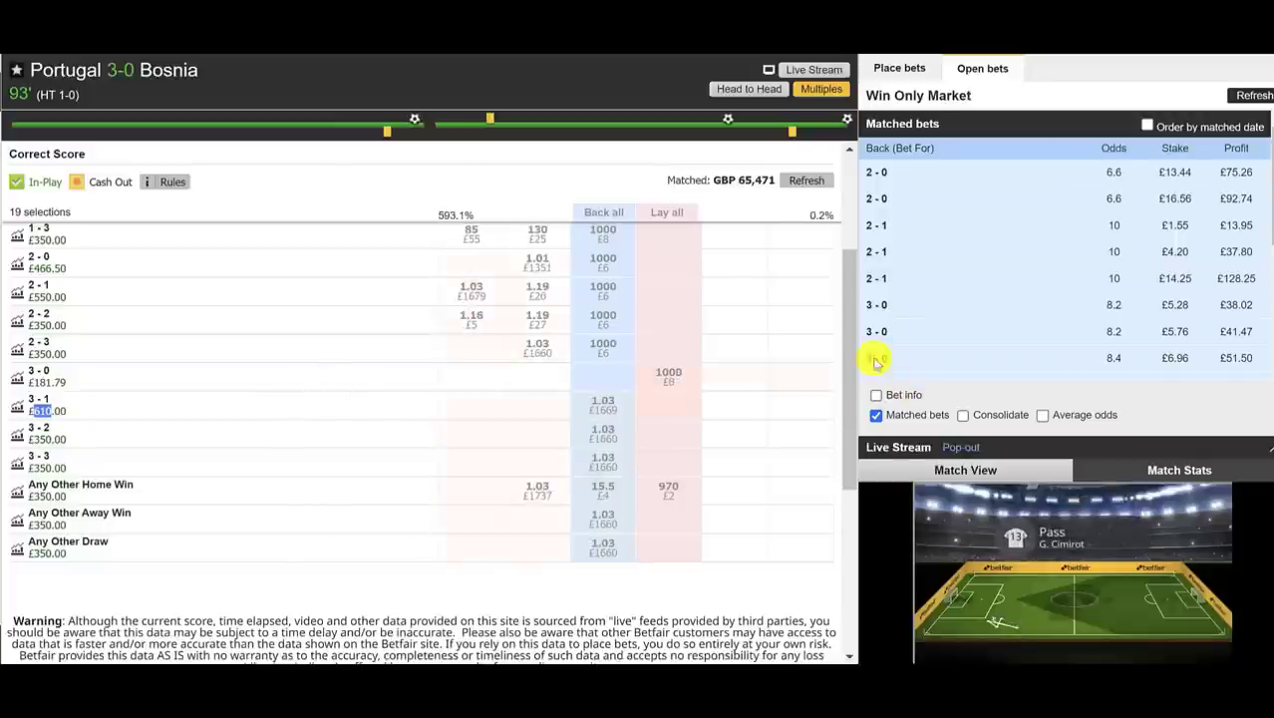
scroll(847, 342, "down", 2)
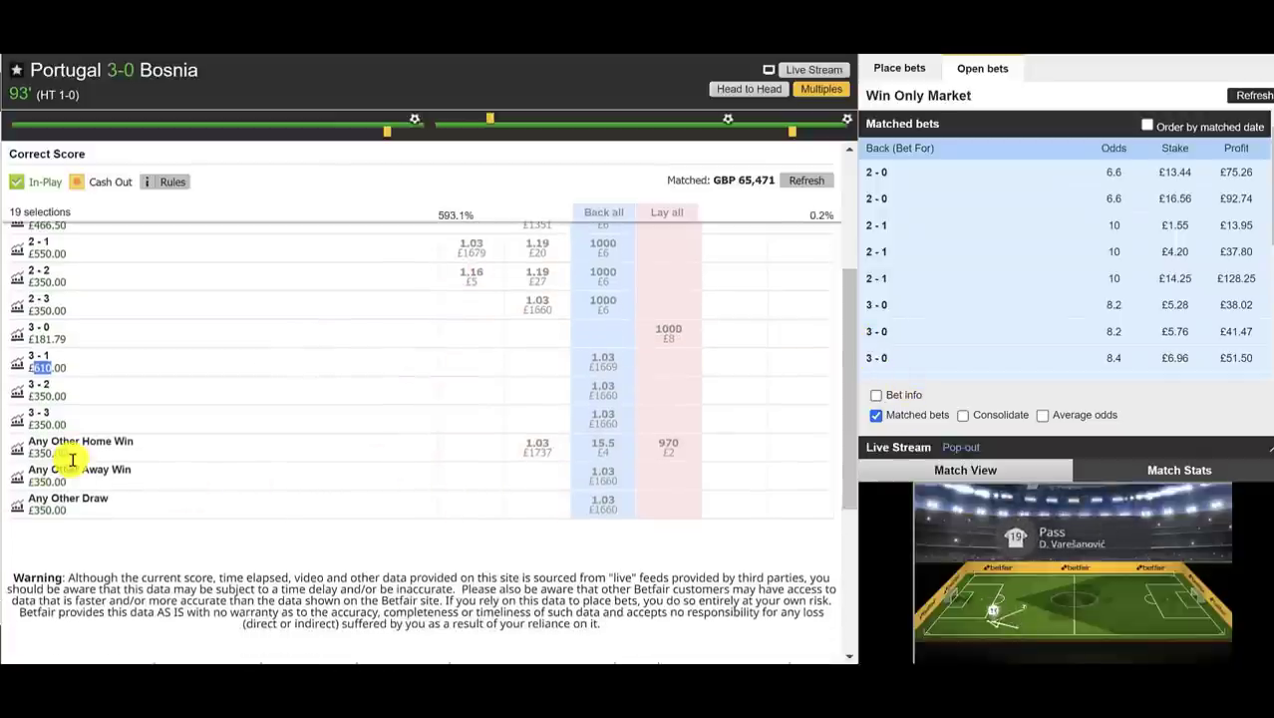
scroll(711, 362, "up", 3)
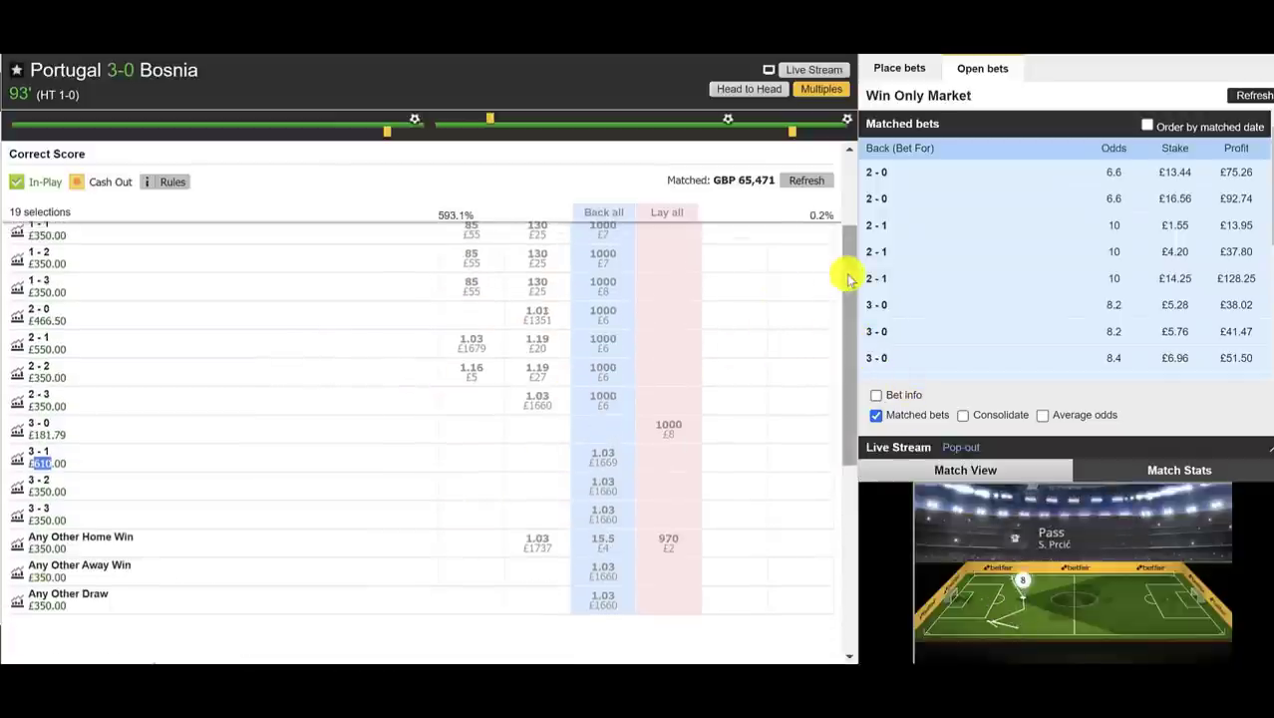
mouse_move(846, 275)
left_mouse_down()
mouse_move(848, 242)
mouse_move(843, 295)
left_mouse_up()
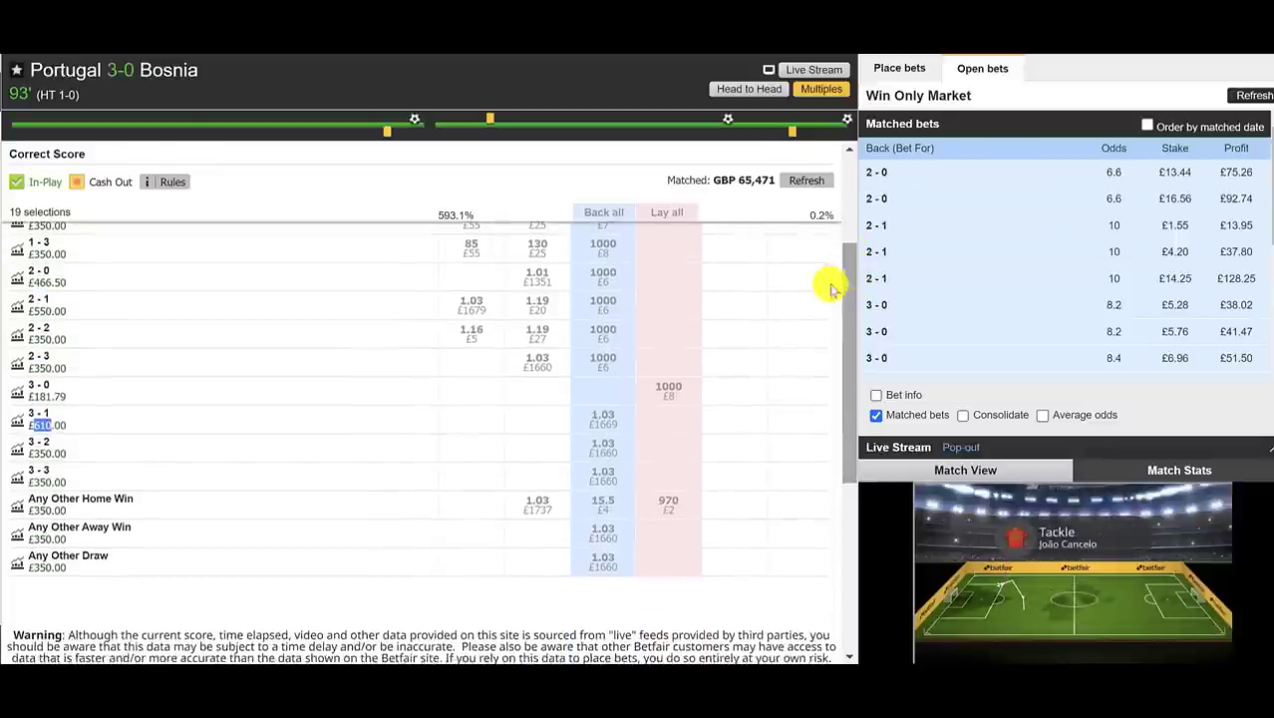
Review the goal times on the Portugal v Bosnia match timeline and the final projected profit for the 3-0 score
mouse_move(411, 122)
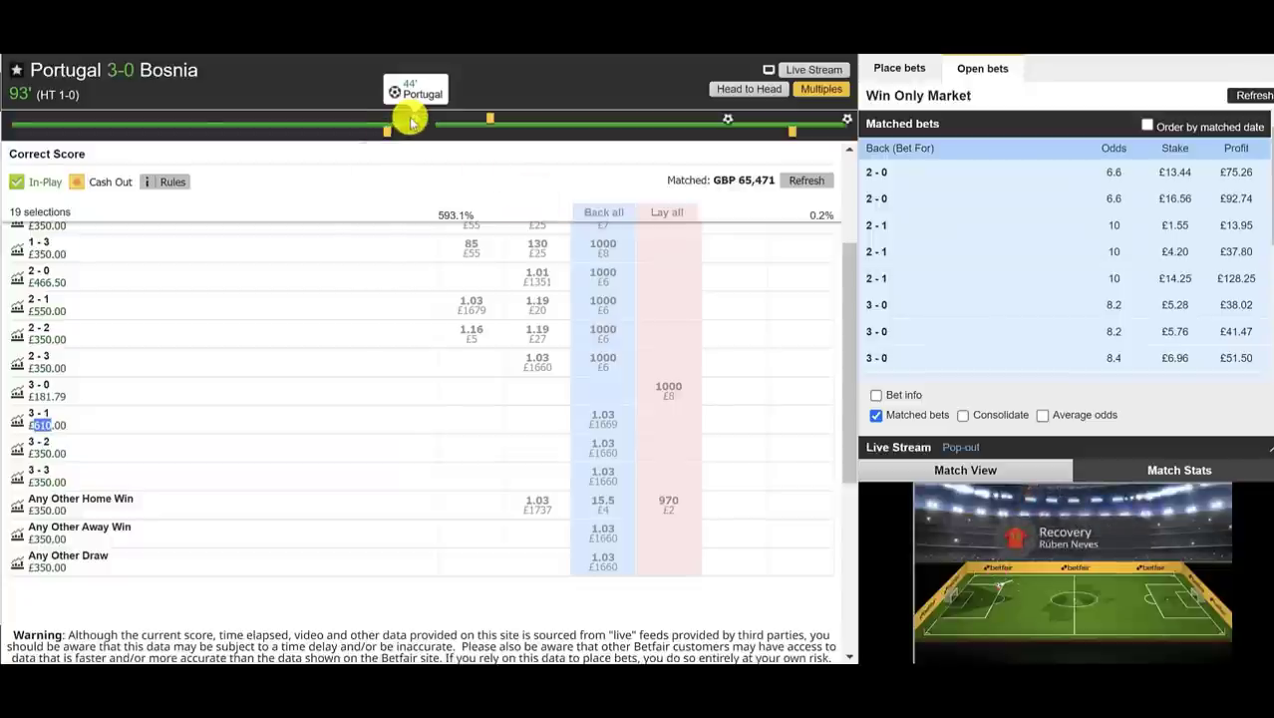
left_click_drag(861, 419, 860, 333)
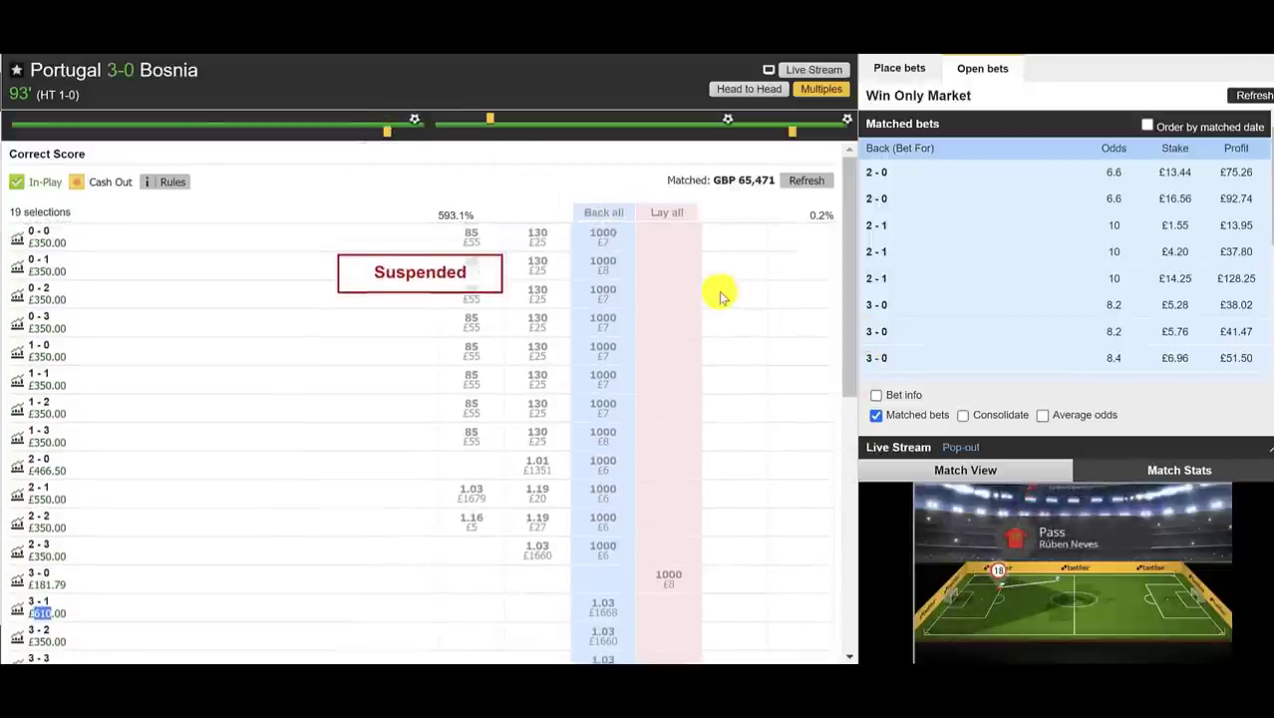
scroll(698, 321, "down", 3)
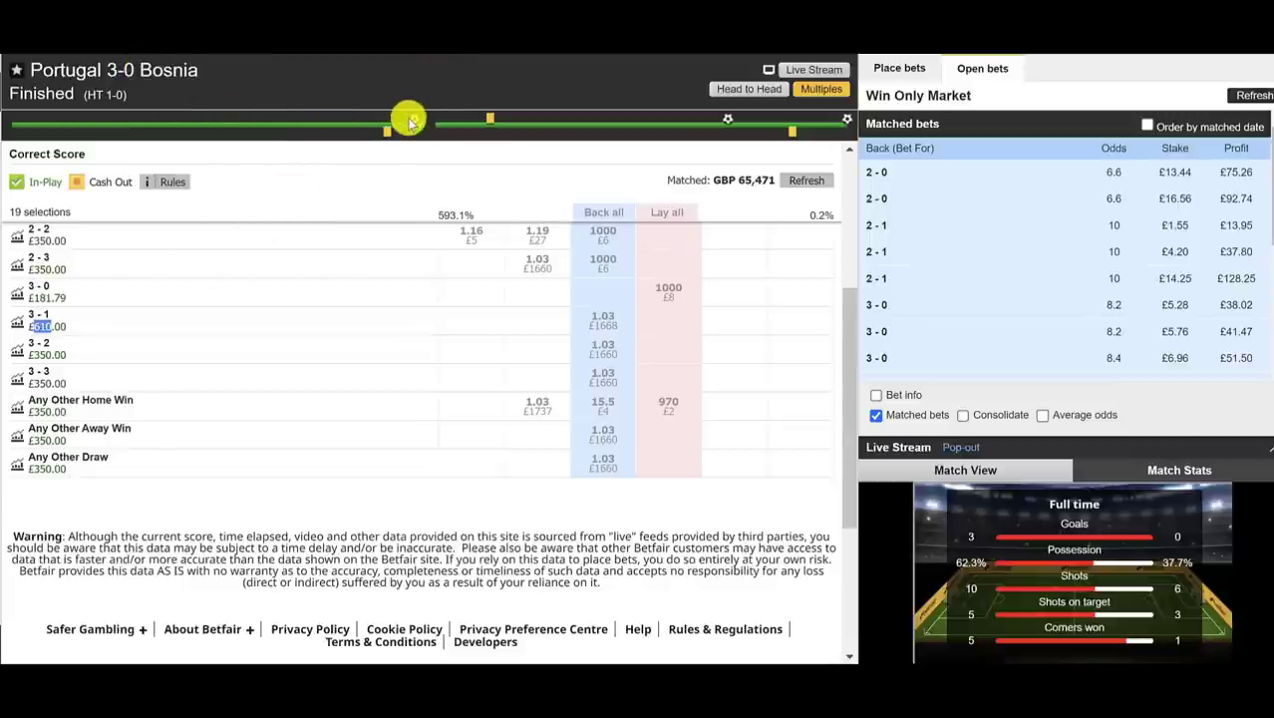
mouse_move(414, 122)
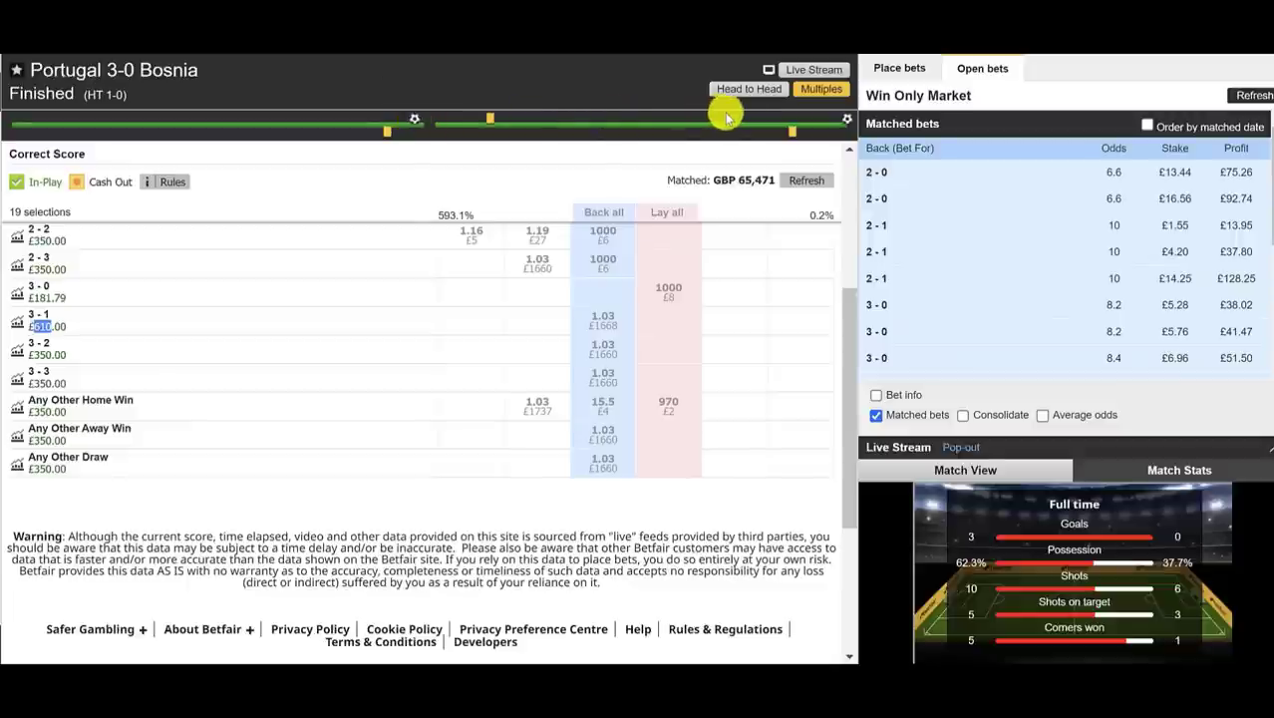
left_click(34, 295)
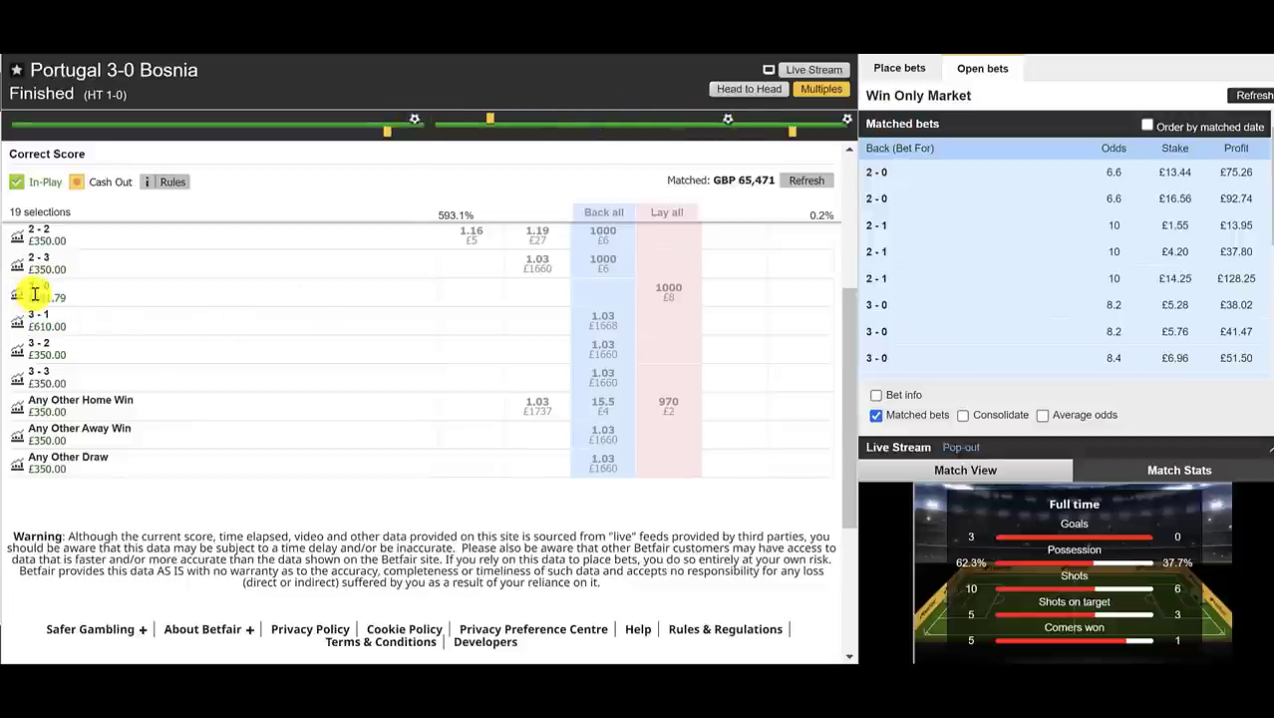
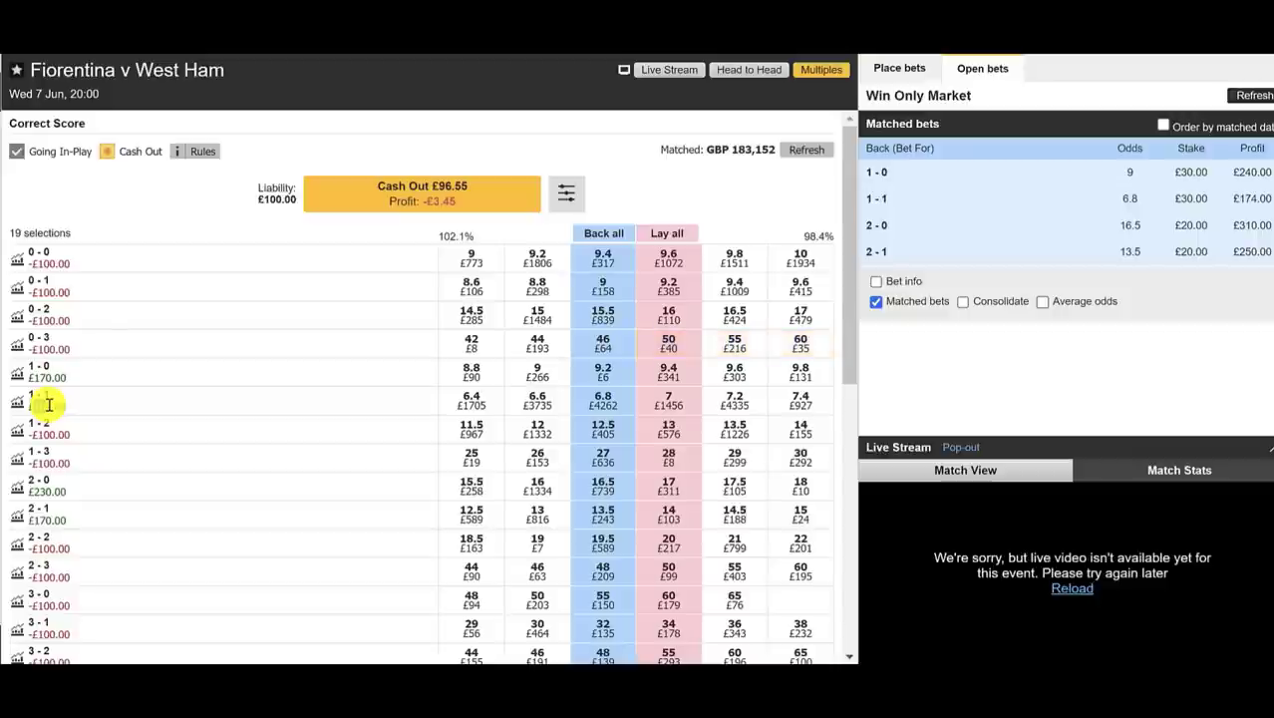
Examine the projected result per scoreline and the cash-out offer in the Fiorentina v West Ham Correct Score market, before kick-off and in-play
left_click_drag(47, 405, 33, 405)
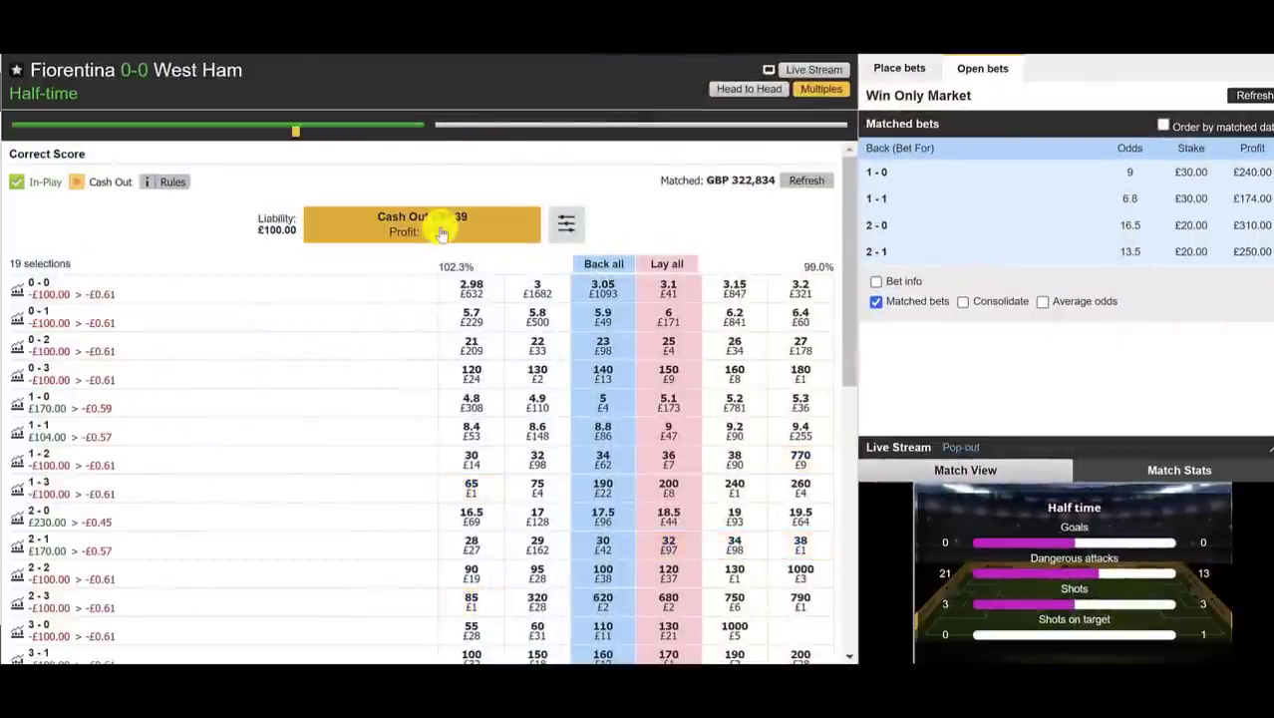
scroll(854, 205, "down", 1)
scroll(850, 202, "down", 2)
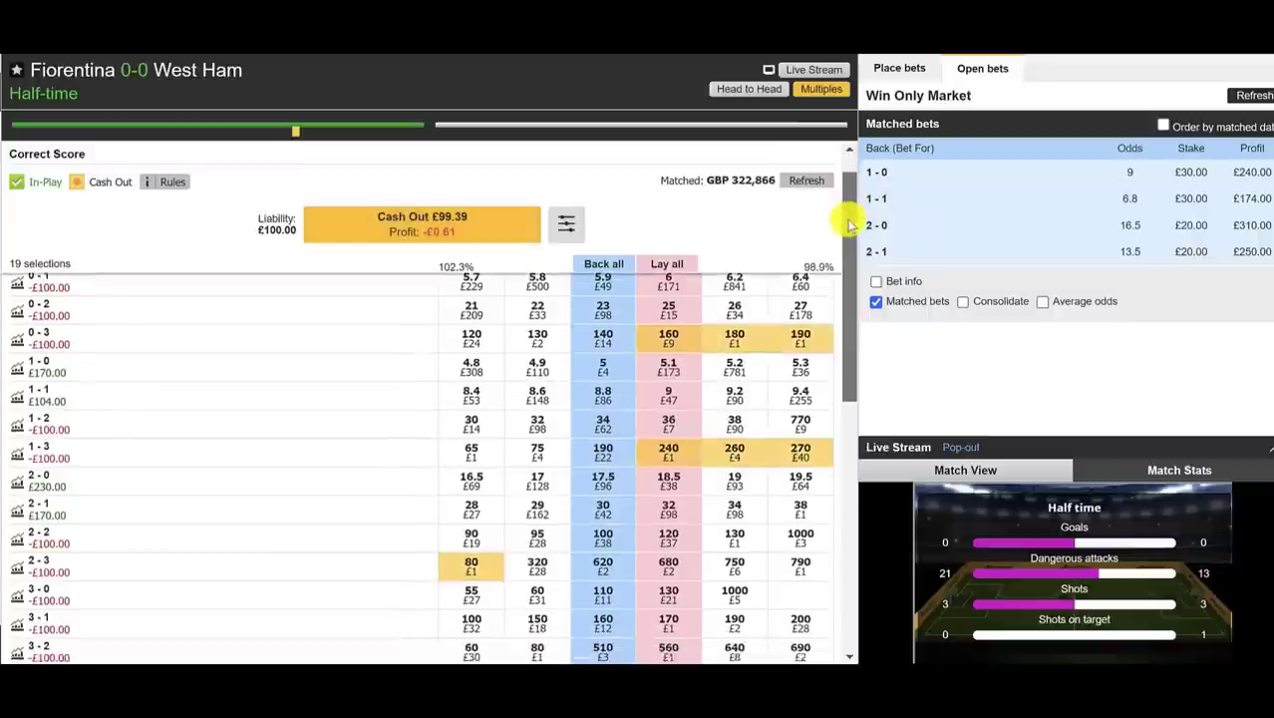
scroll(849, 195, "up", 2)
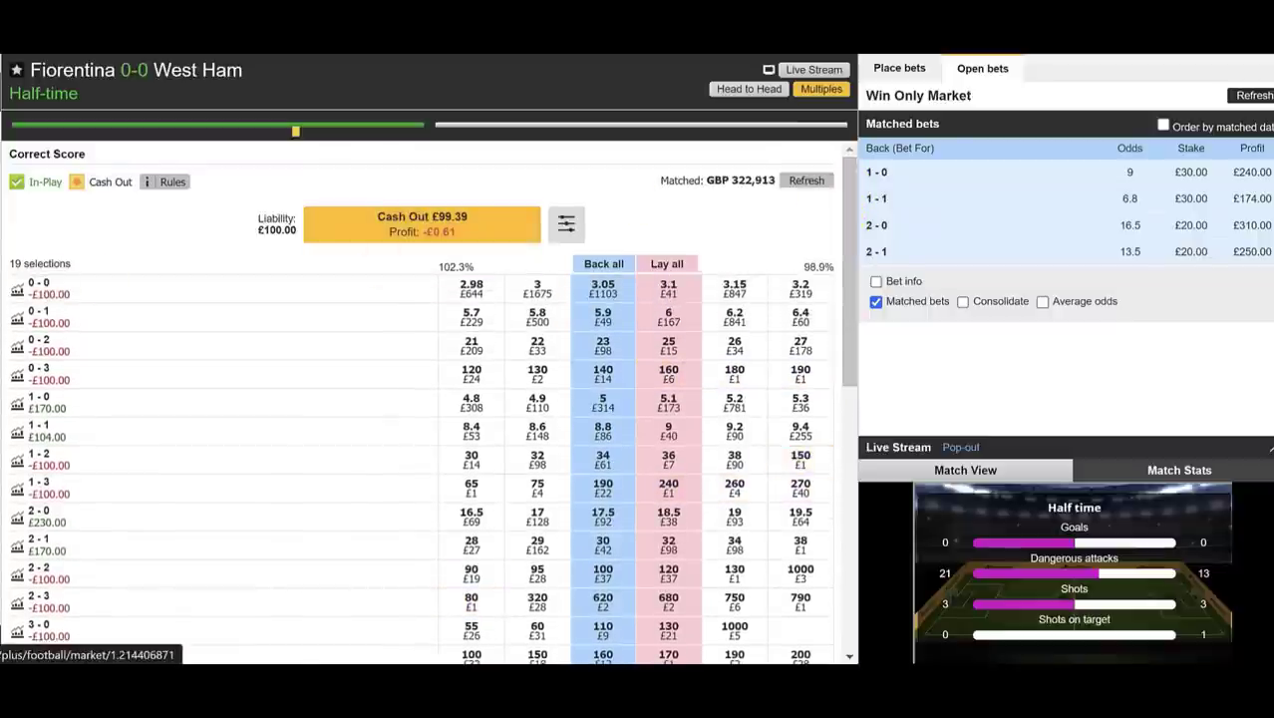
left_click(3, 630)
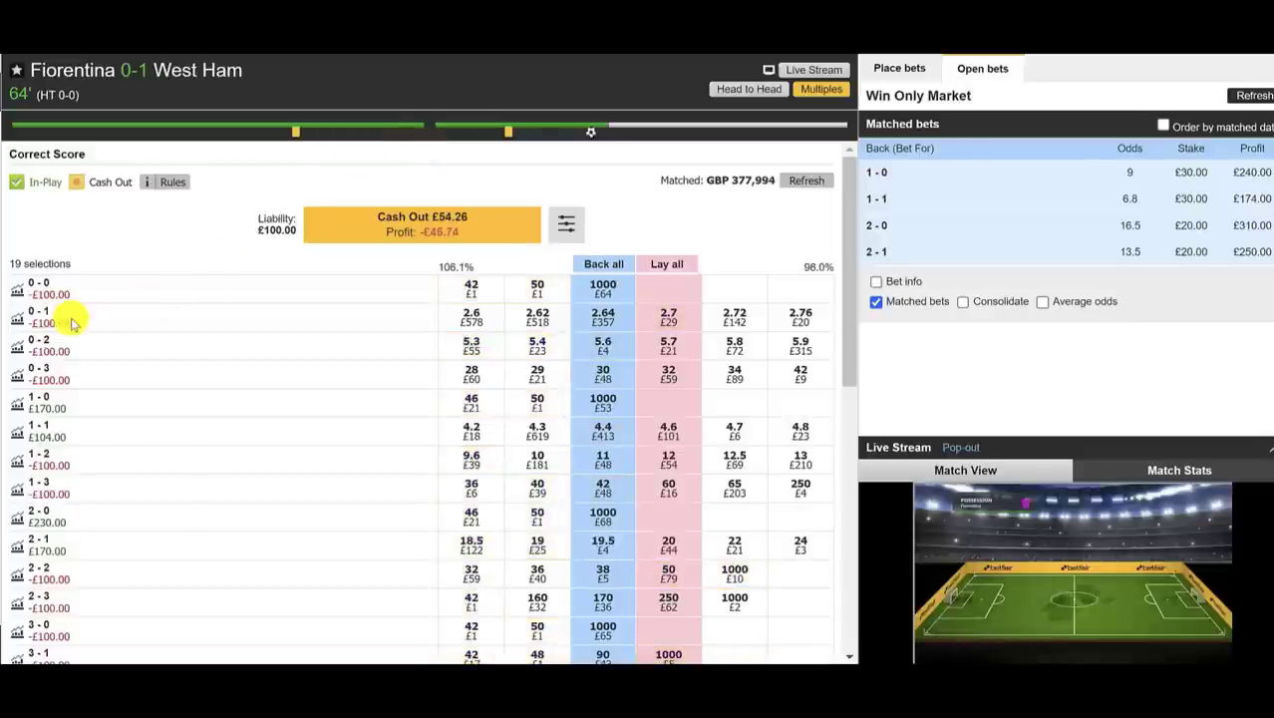
scroll(57, 290, "down", 1)
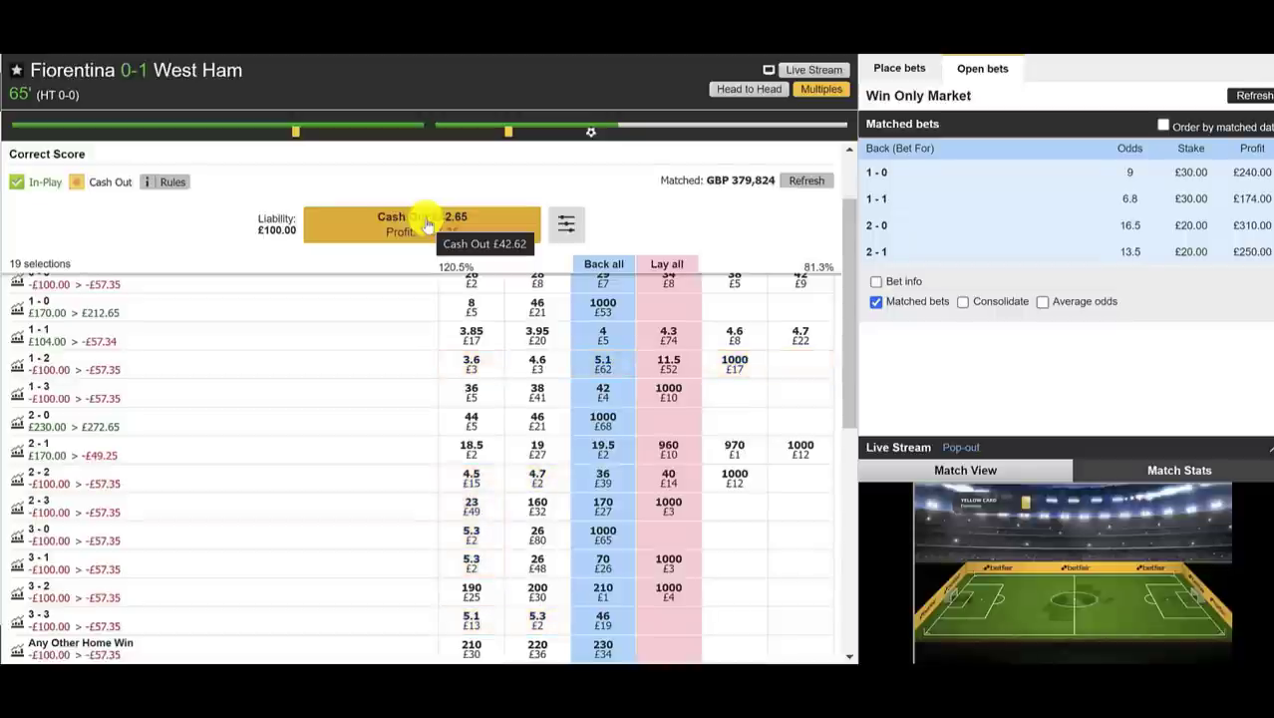
left_click(427, 225)
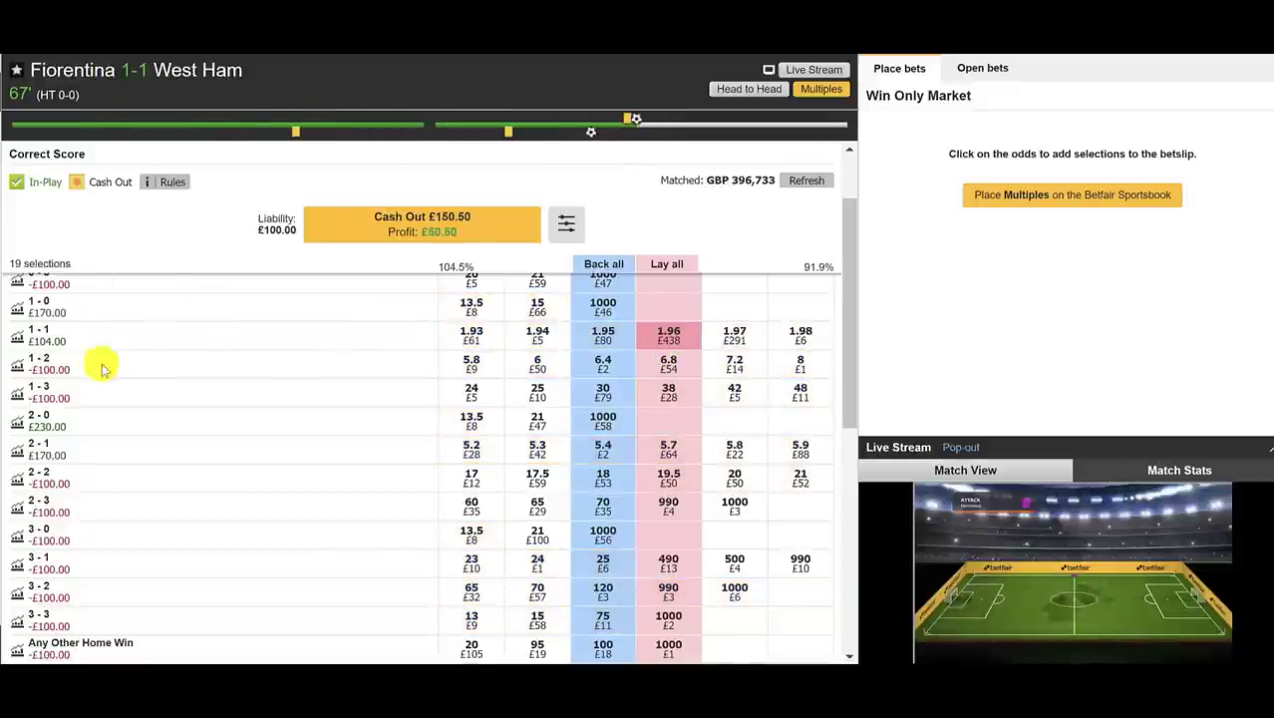
Place a lay bet against the 1-1 score at backer's odds of 1.95 with a £100 backer's stake, and check the 1-2 outcome
left_click(671, 343)
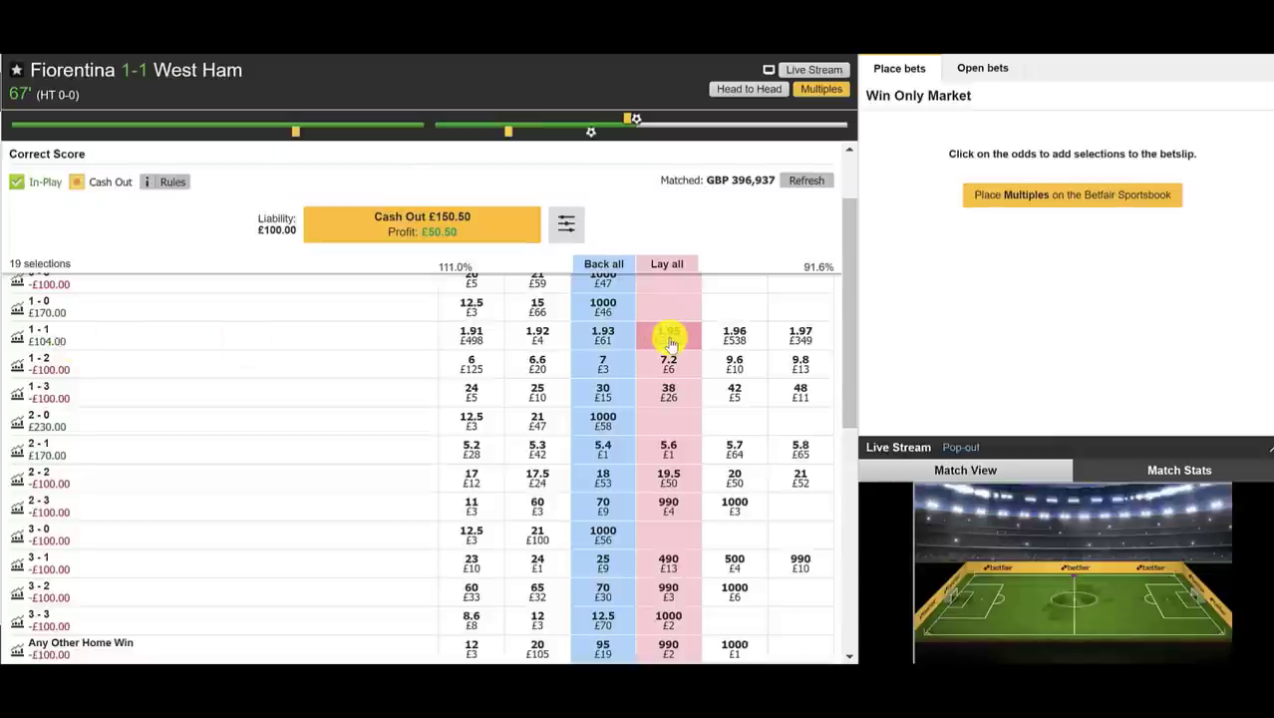
left_click(1198, 183)
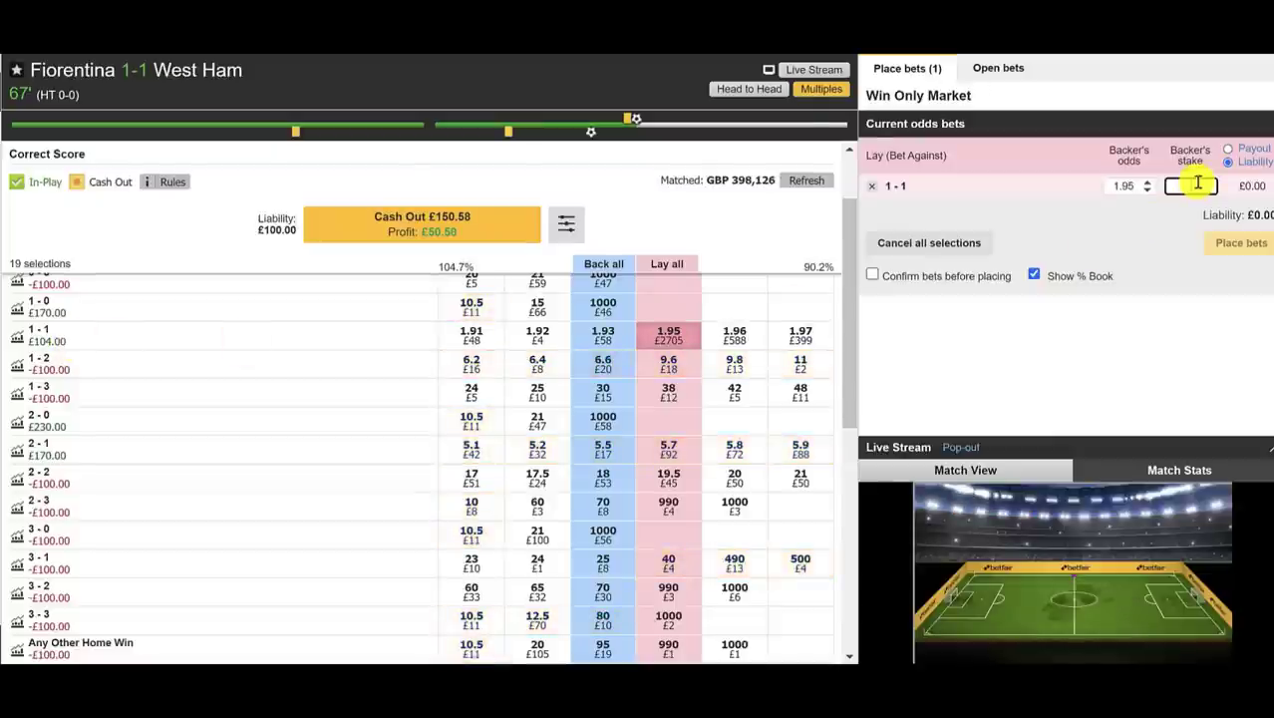
type("100")
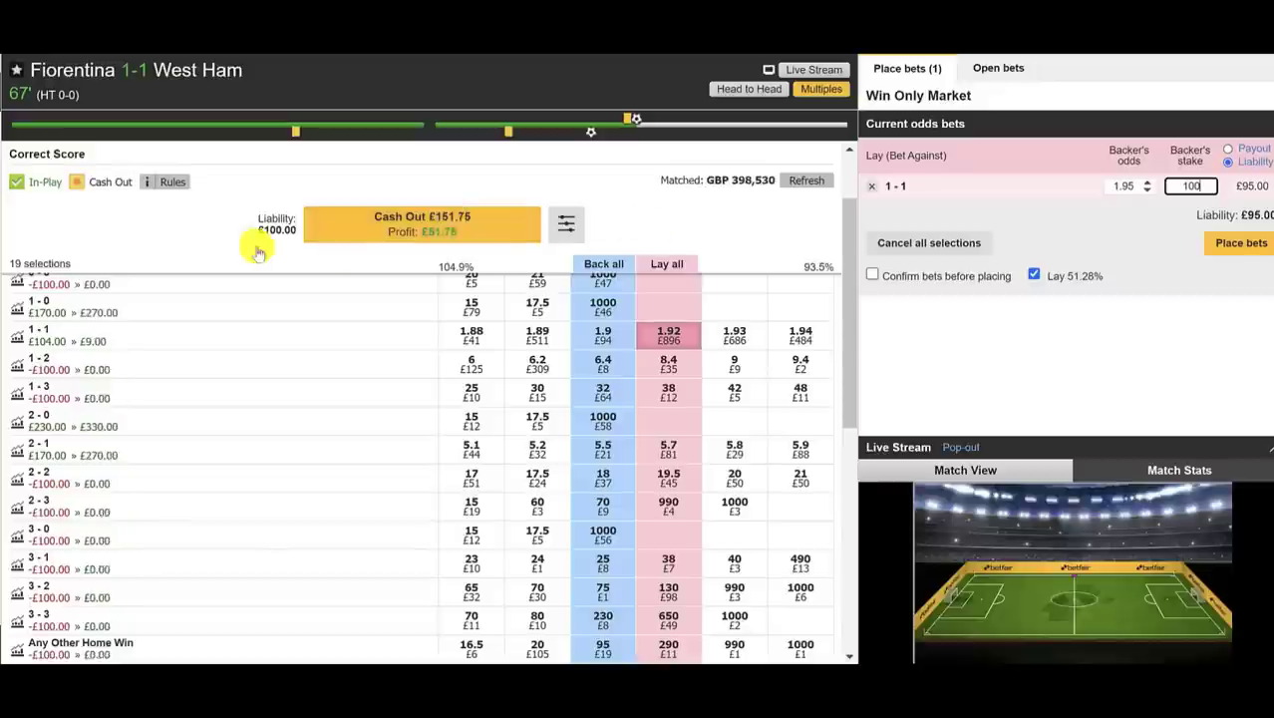
left_click(1230, 245)
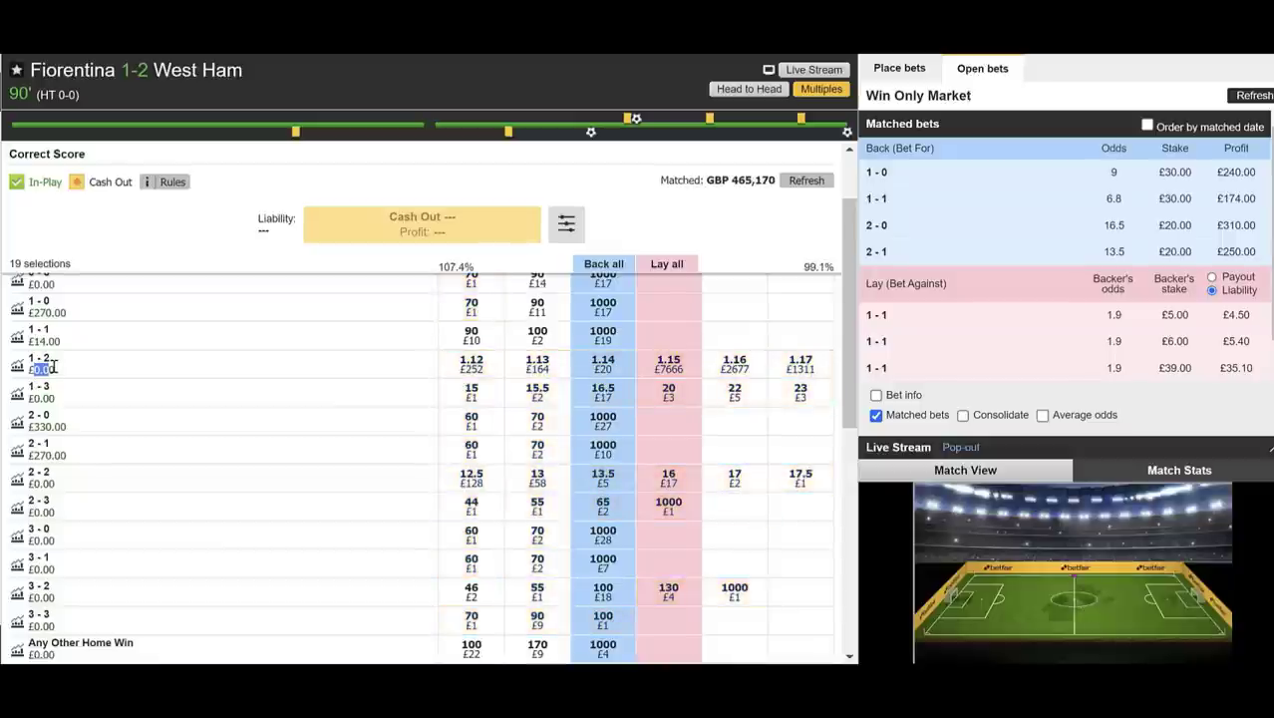
left_click(42, 369)
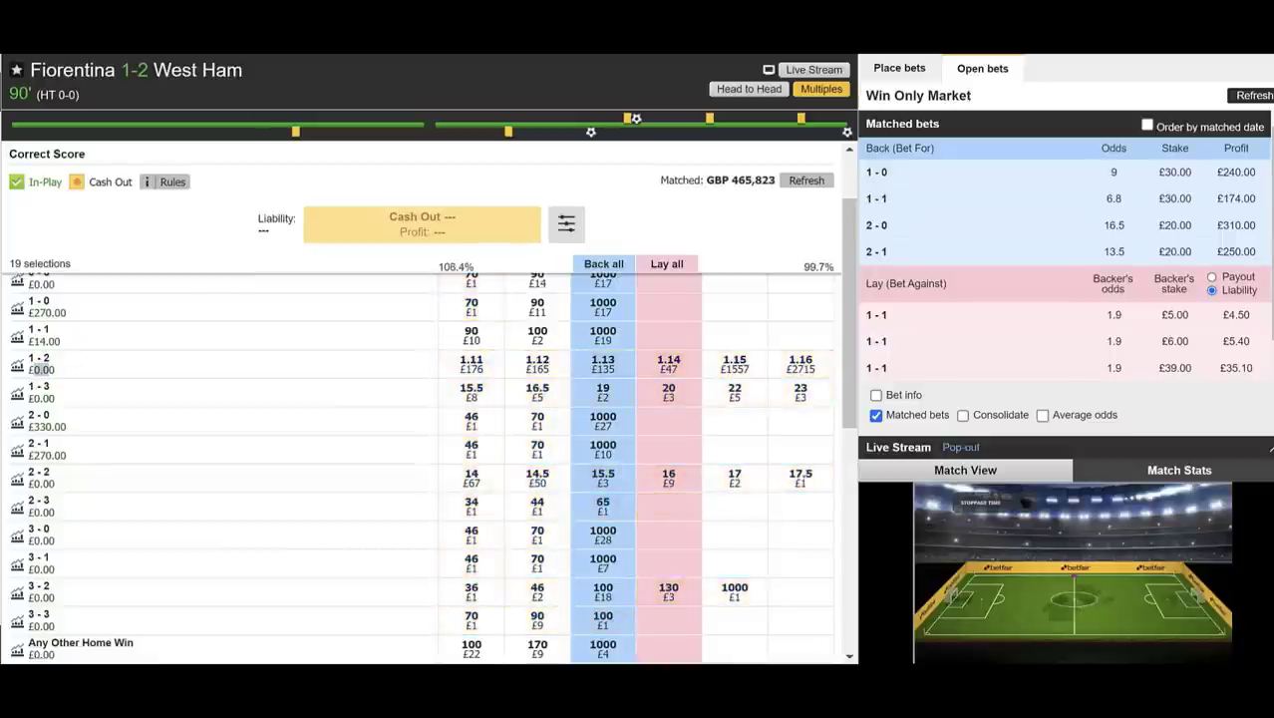
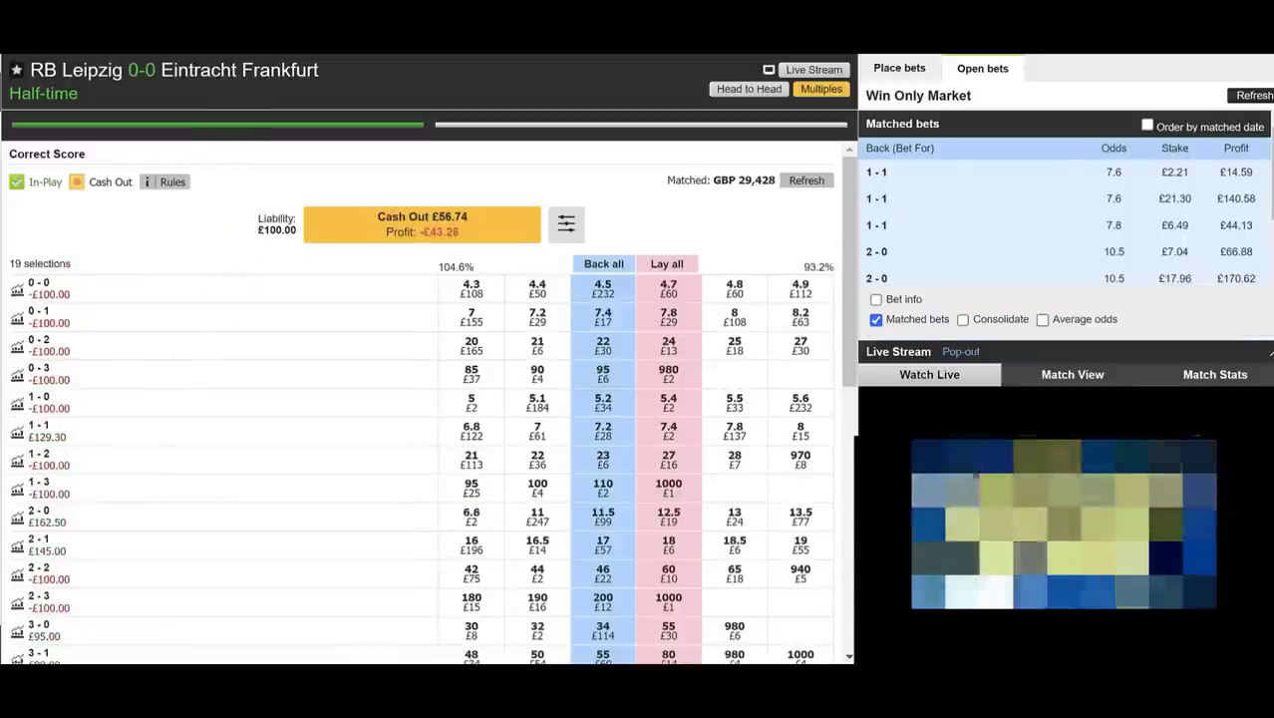
Examine the cash-out offer and the projected result per scoreline in the RB Leipzig v Eintracht Frankfurt Correct Score market
mouse_move(418, 224)
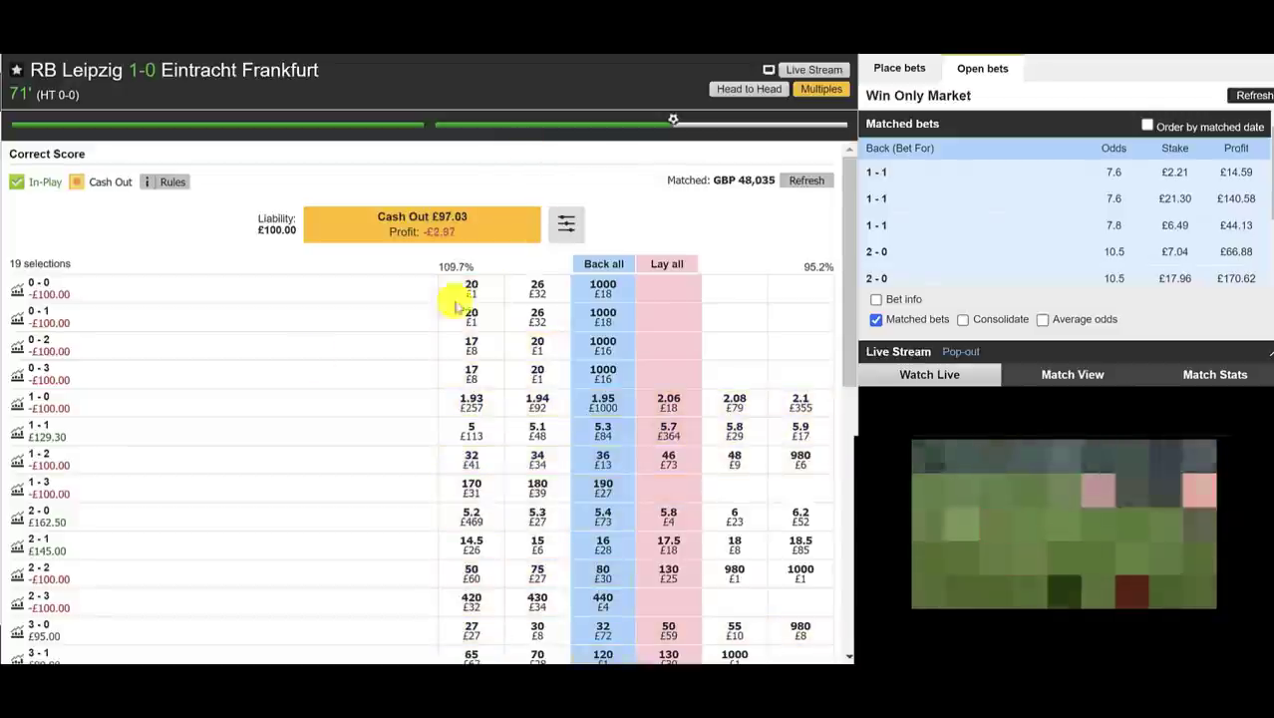
scroll(40, 379, "down", 1)
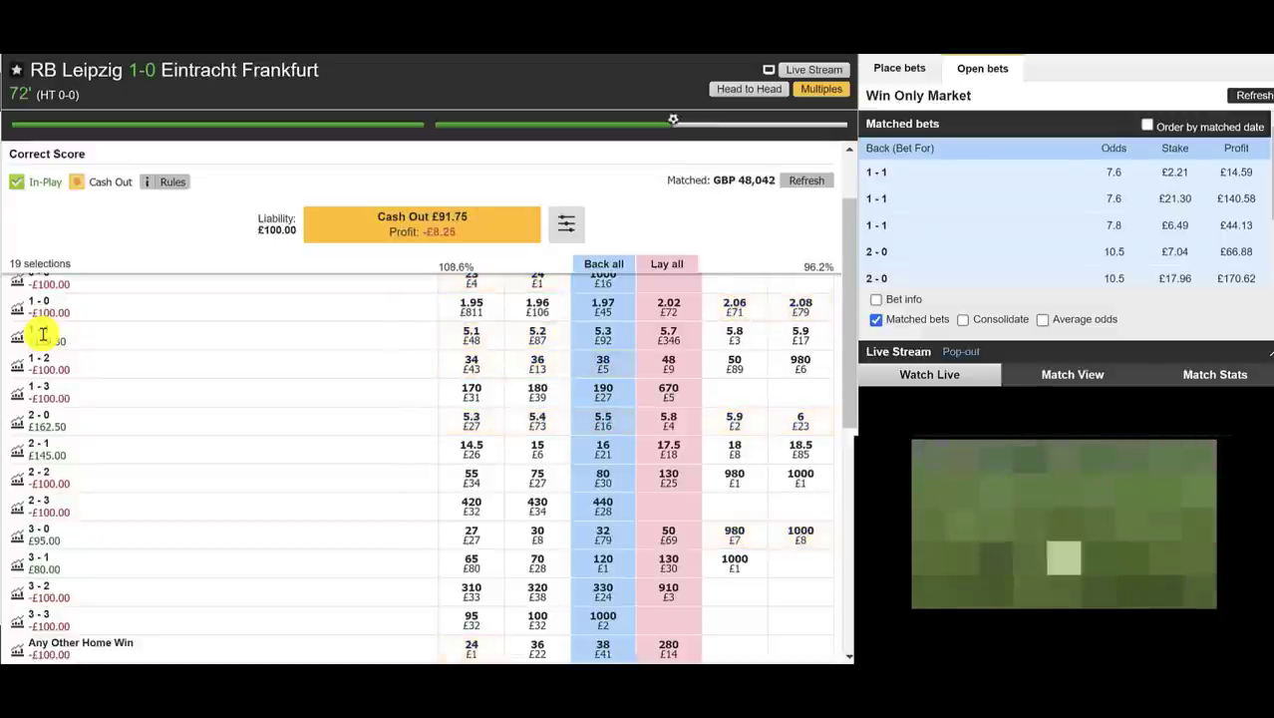
scroll(80, 390, "up", 1)
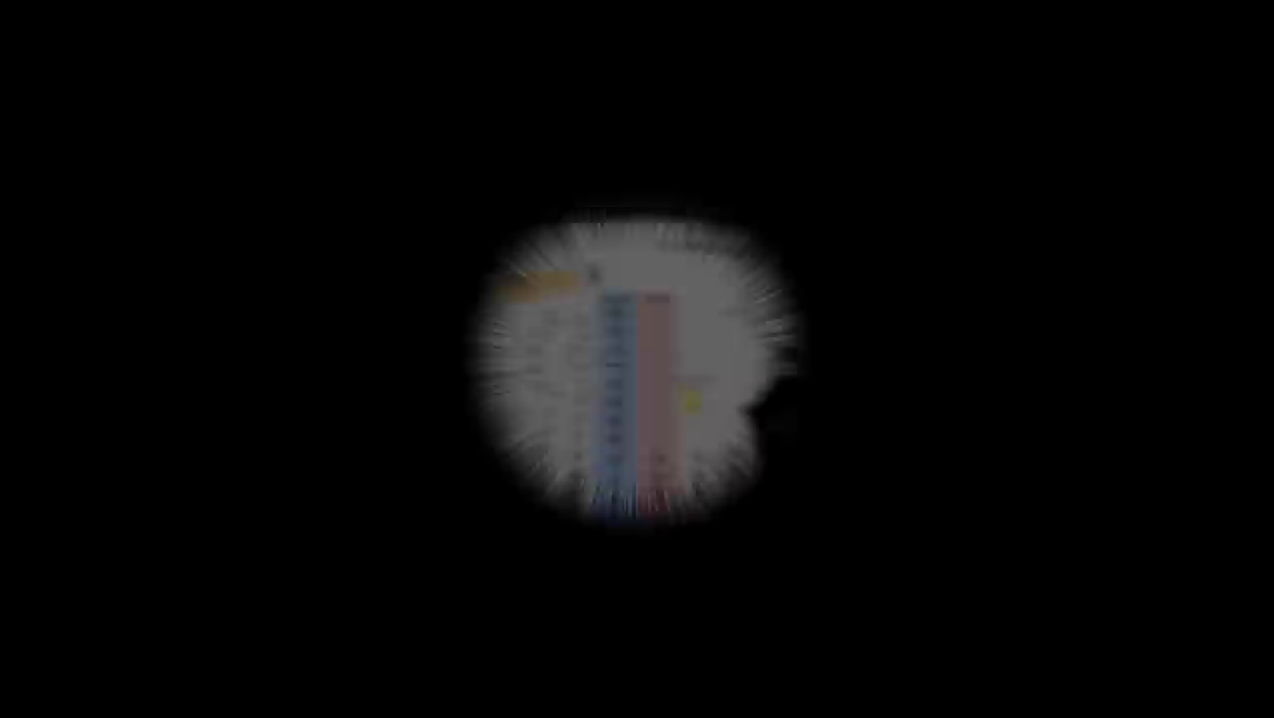
Place a lay bet against the 2-0 score at backer's odds of 1.37 with a £160 backer's stake
scroll(684, 511, "down", 1)
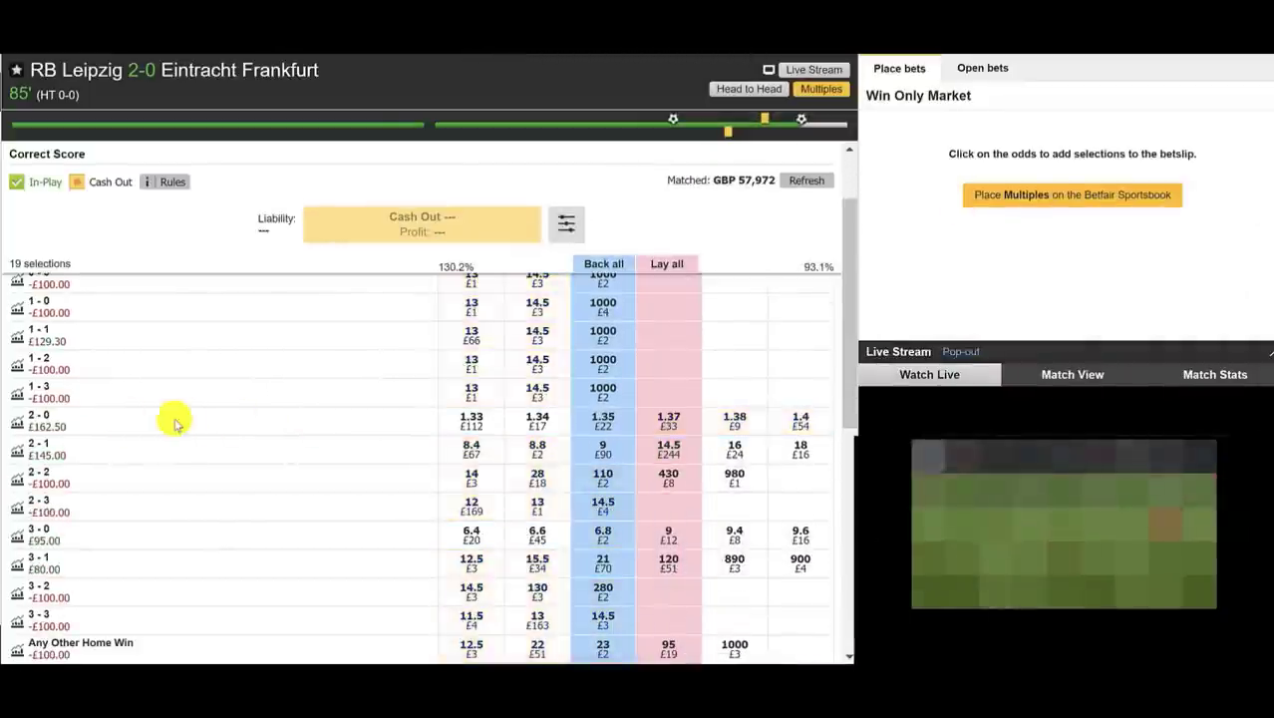
left_click(666, 420)
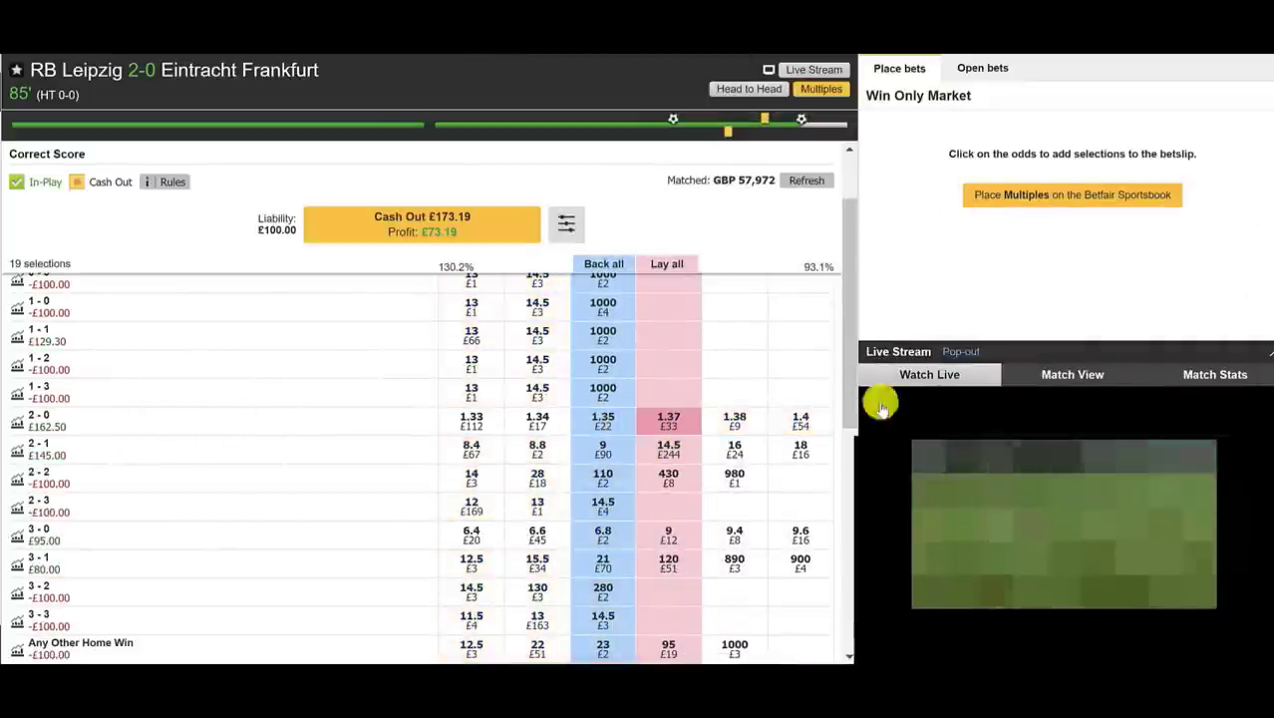
left_click(1193, 186)
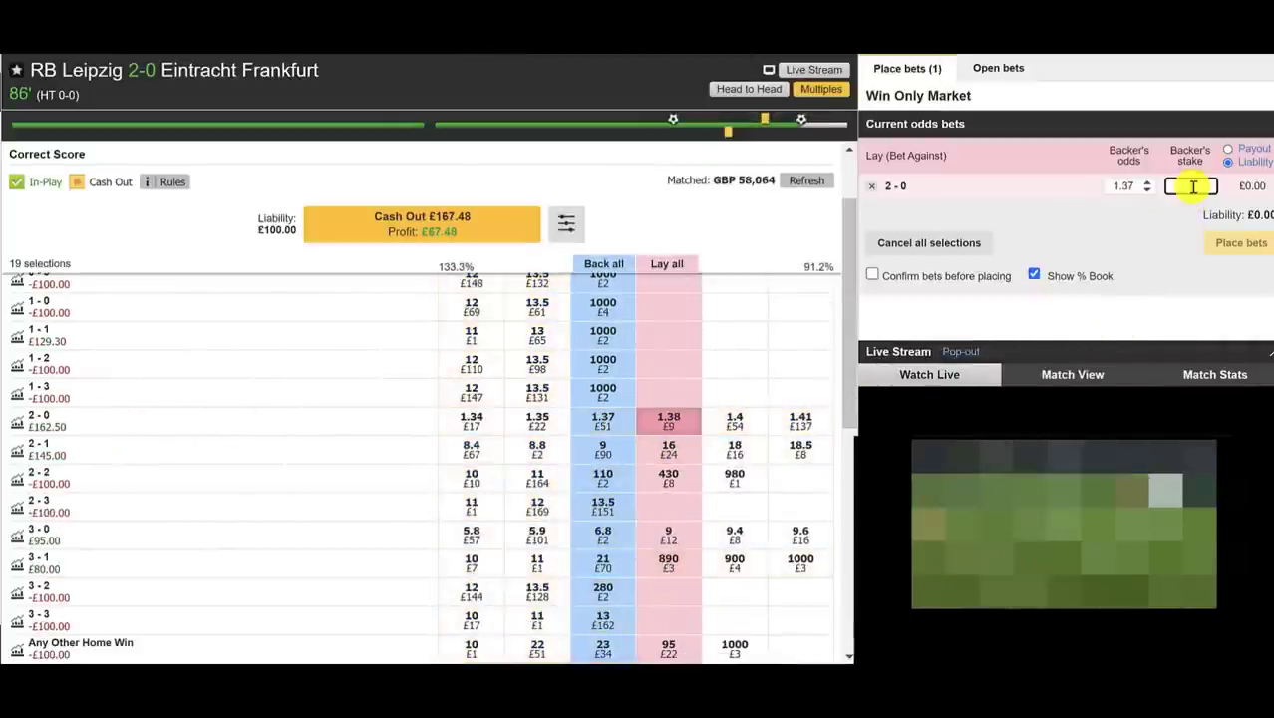
type("160")
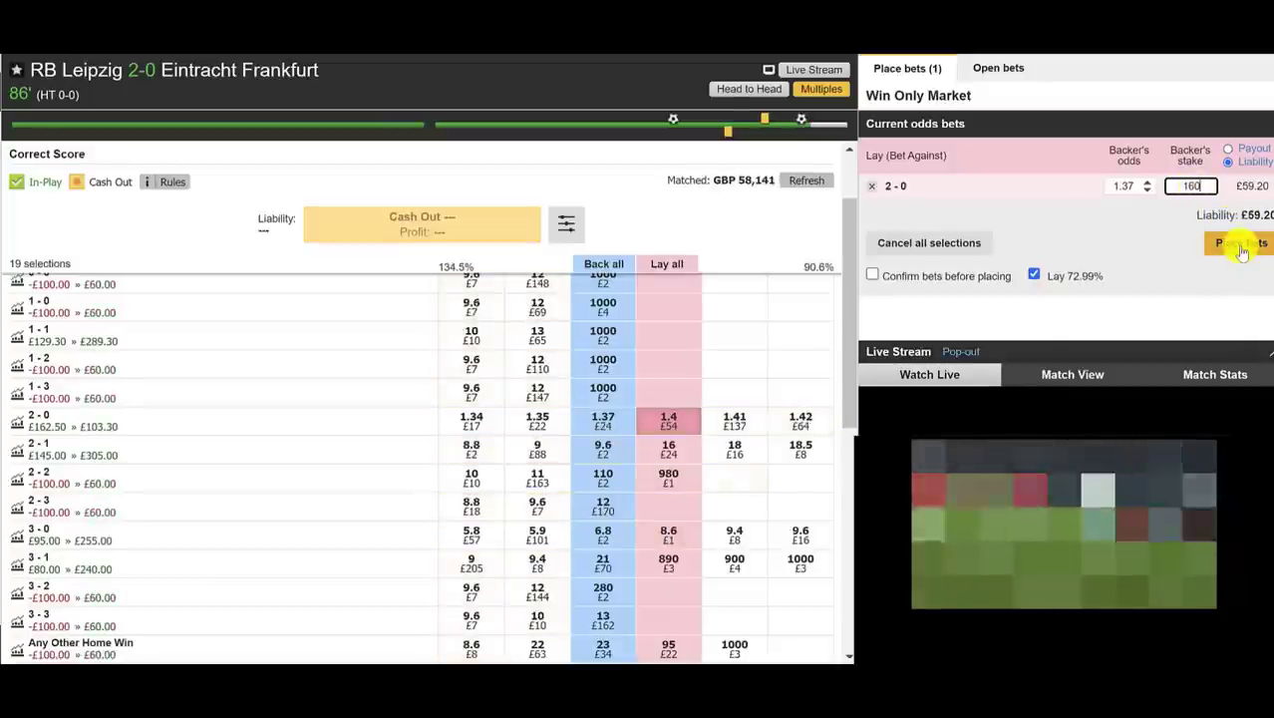
left_click(1242, 243)
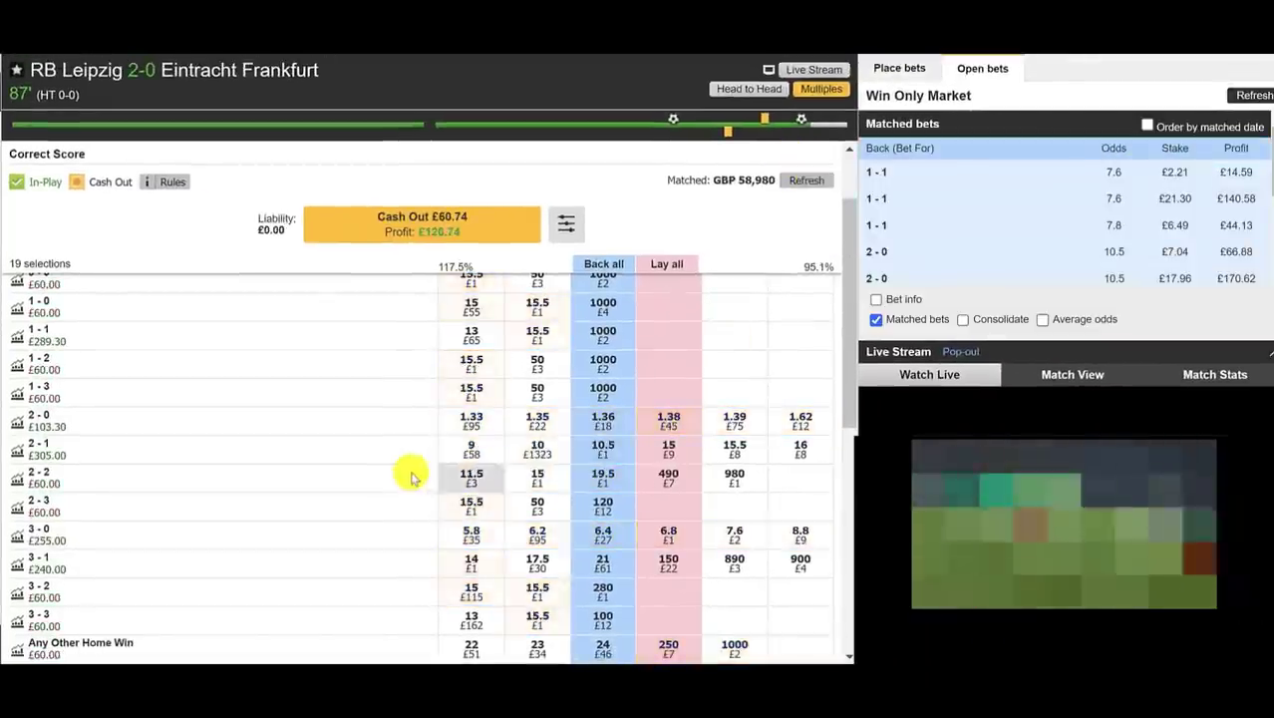
Examine the projected profits for the RB Leipzig v Eintracht Frankfurt scorelines, including 2-0, 2-1, 3-0 and the Any Other outcomes
scroll(219, 450, "down", 2)
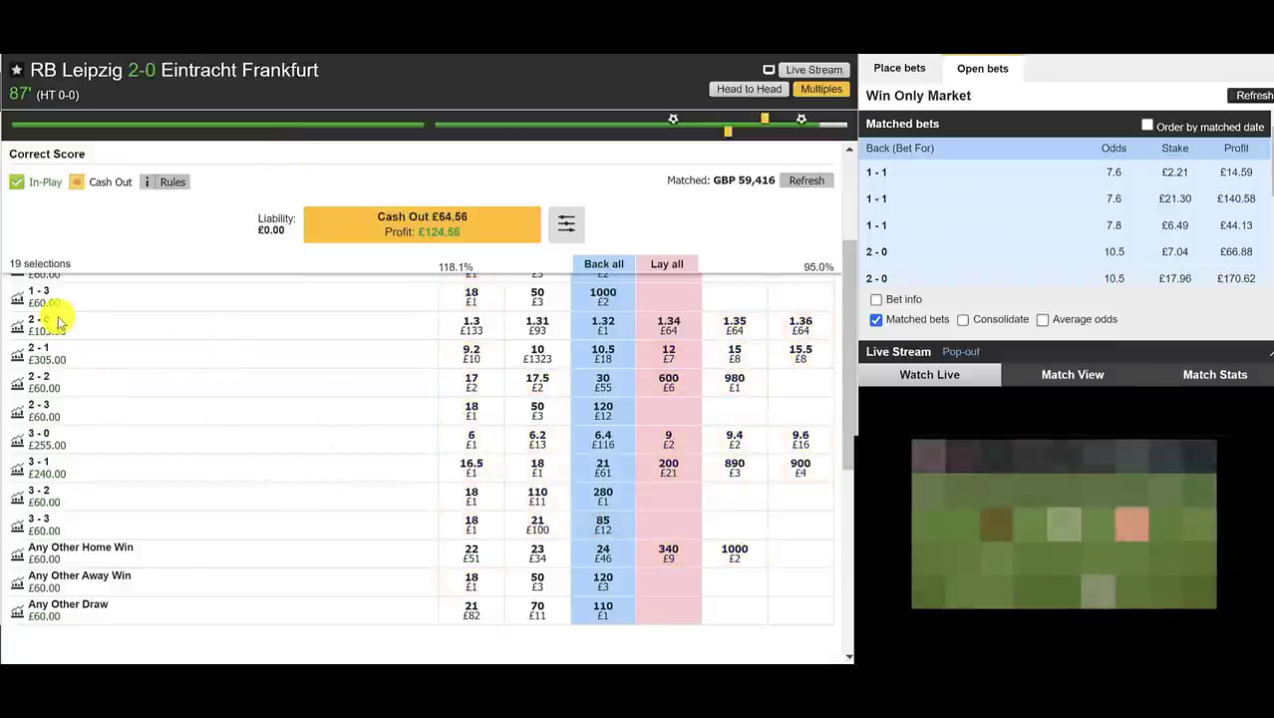
mouse_move(429, 221)
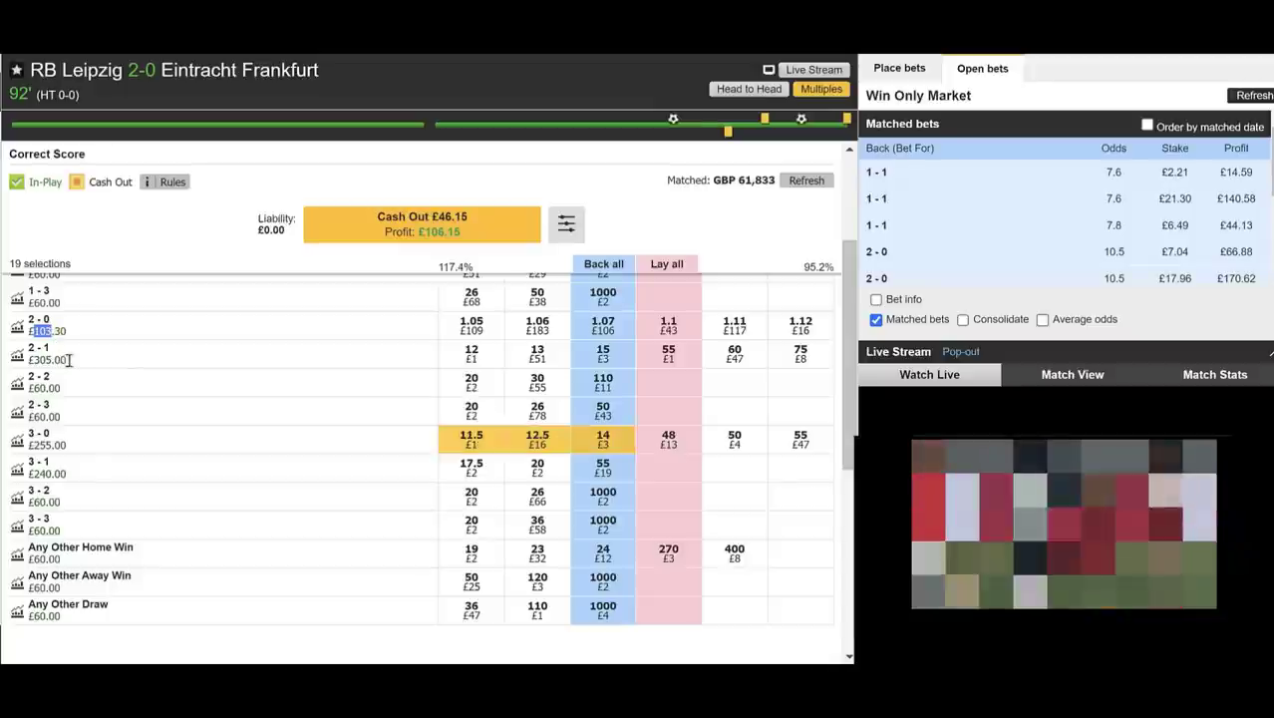
left_click(33, 372)
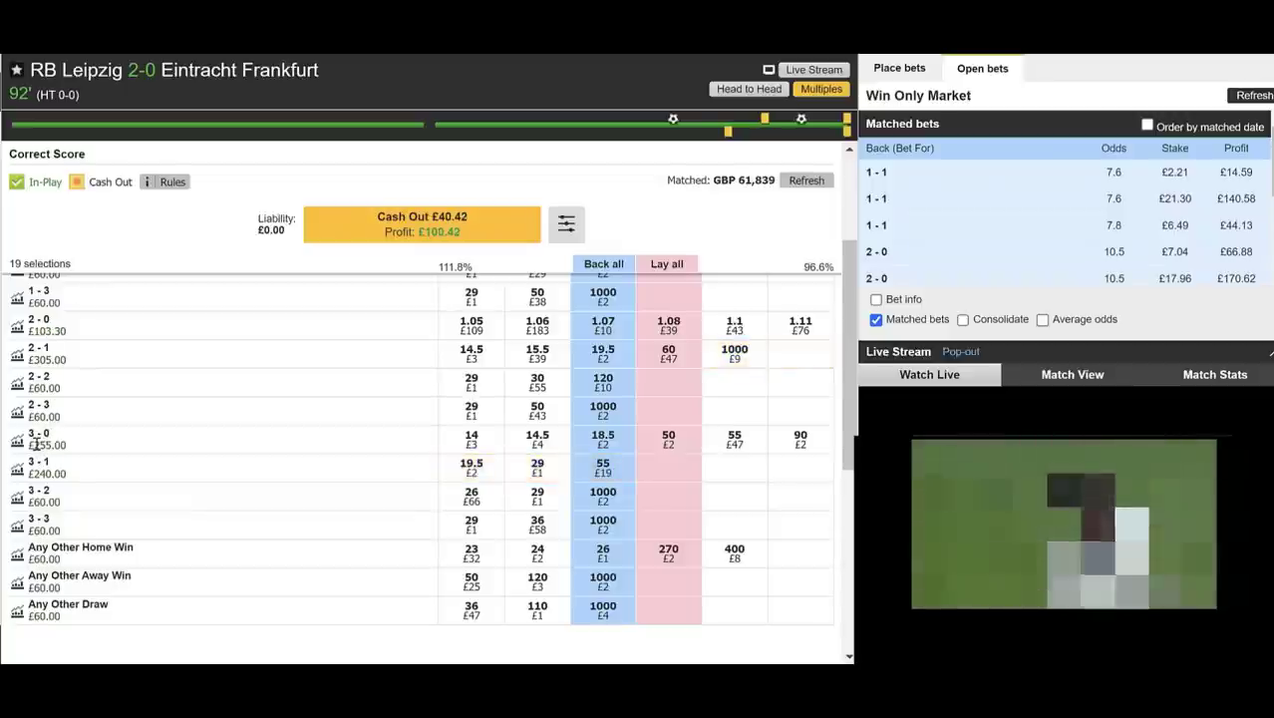
left_click_drag(32, 444, 53, 445)
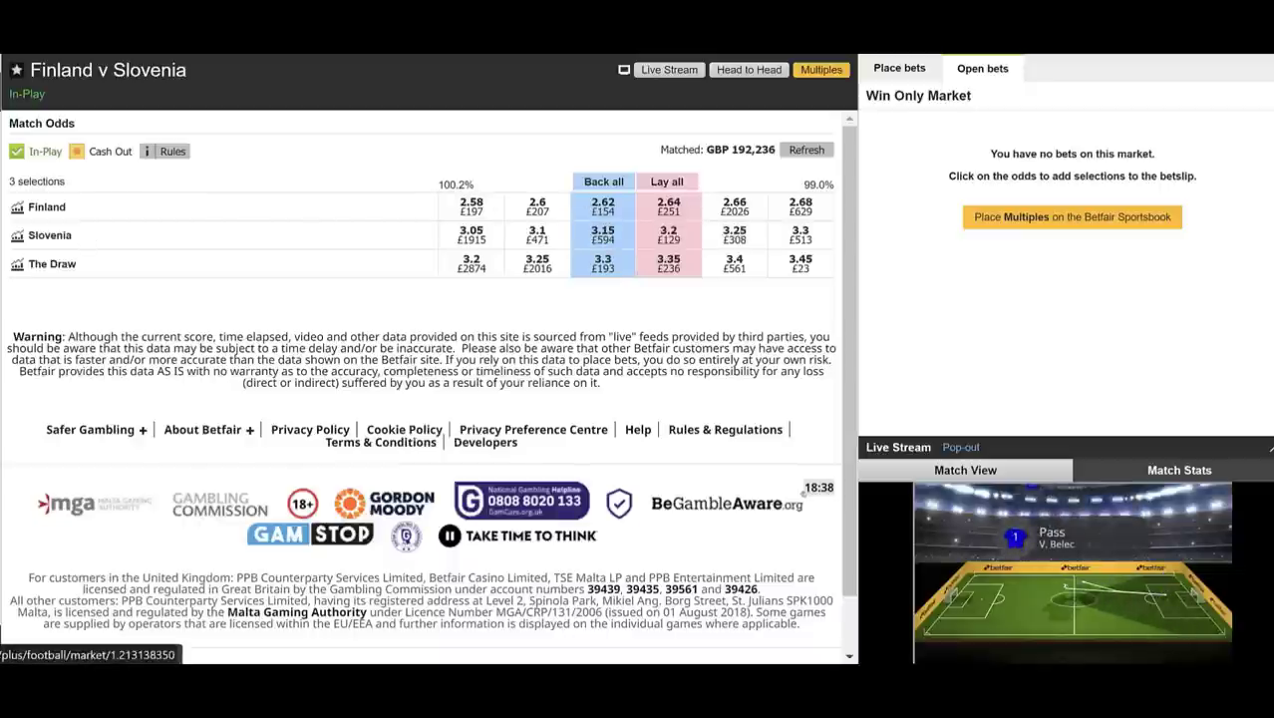
View the Under 2.5 Goals price history as % Chance in the Finland v Slovenia Over/Under 2.5 Goals market
left_click(454, 287)
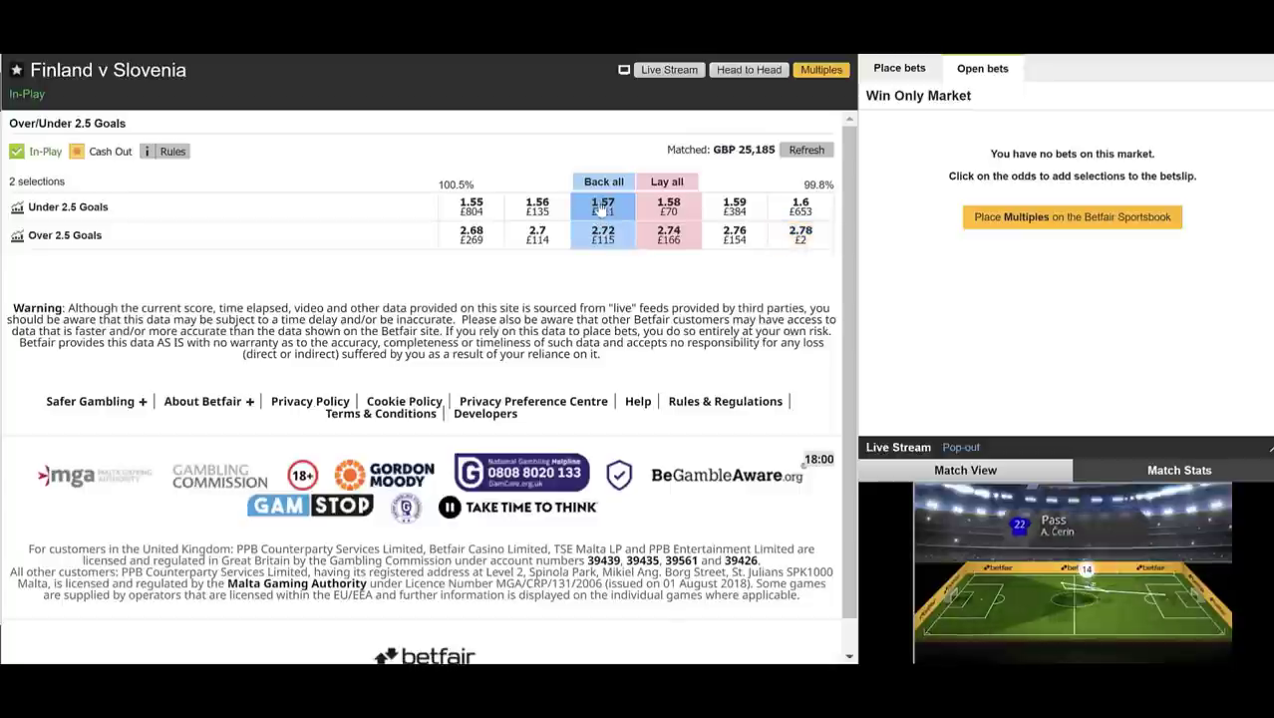
left_click(17, 209)
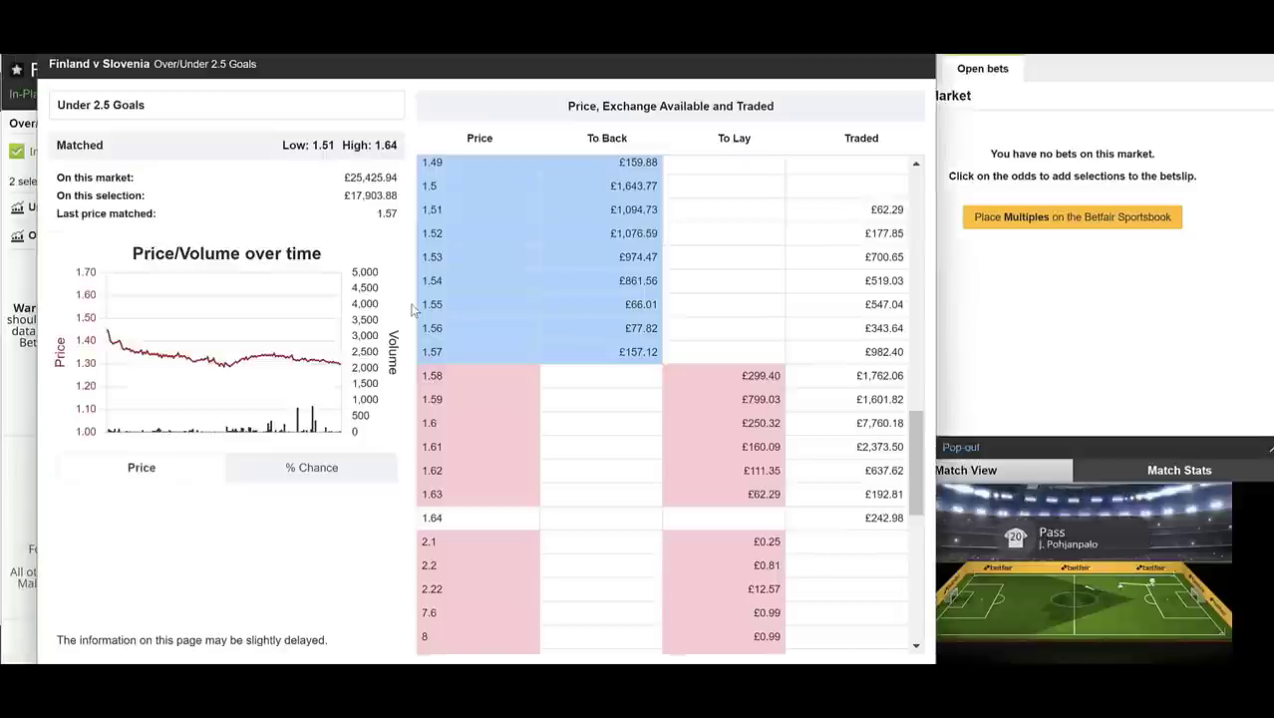
left_click(305, 470)
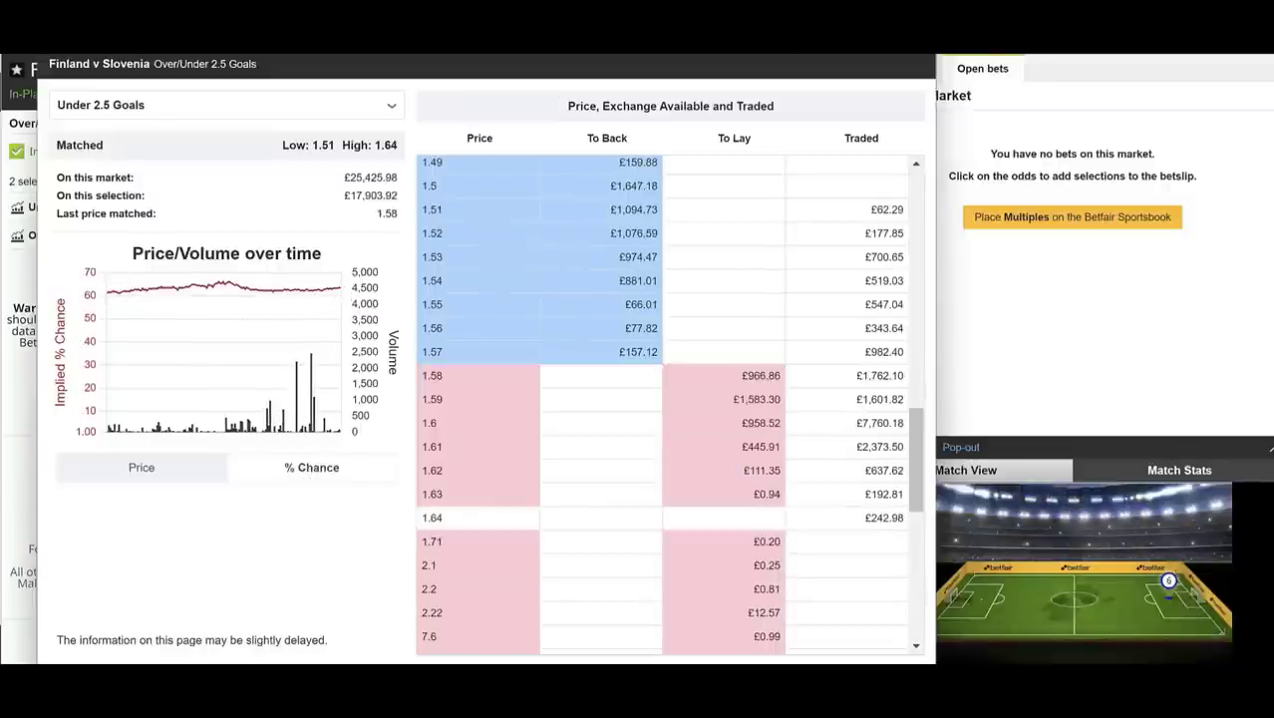
key("Escape")
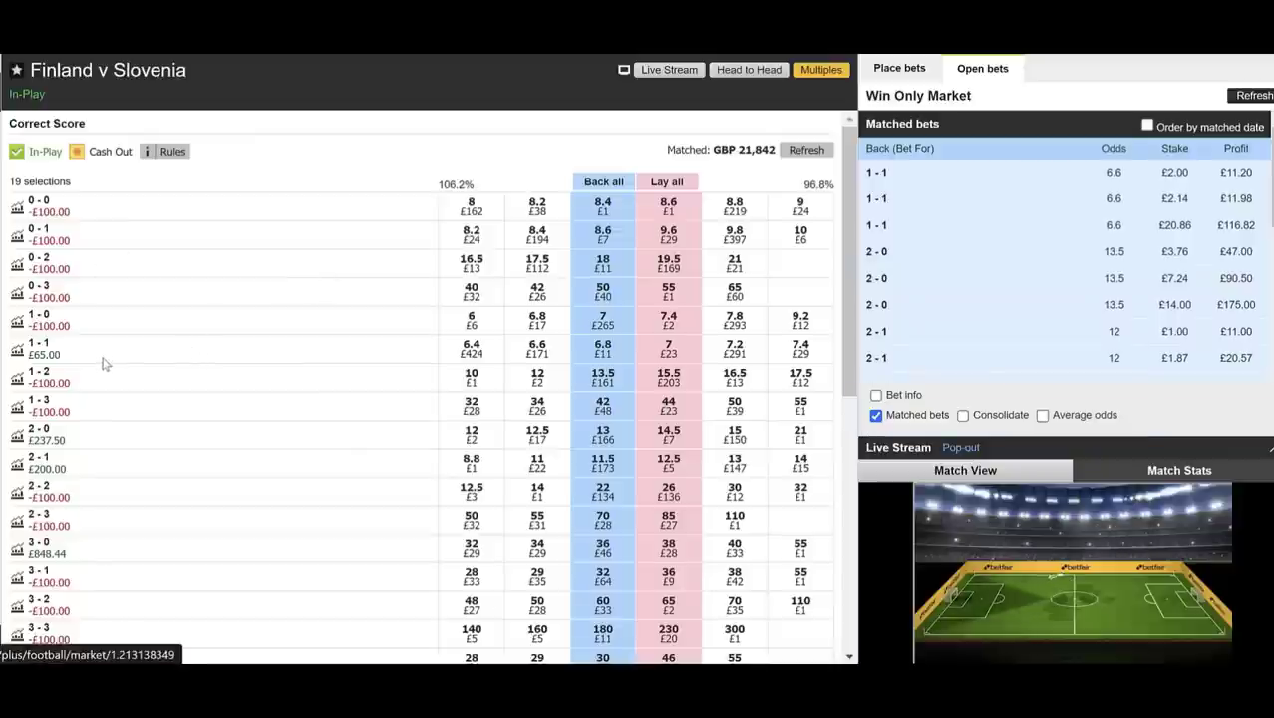
Examine the projected result per scoreline in the Finland v Slovenia Correct Score market, including the 3-0 score
scroll(44, 351, "down", 1)
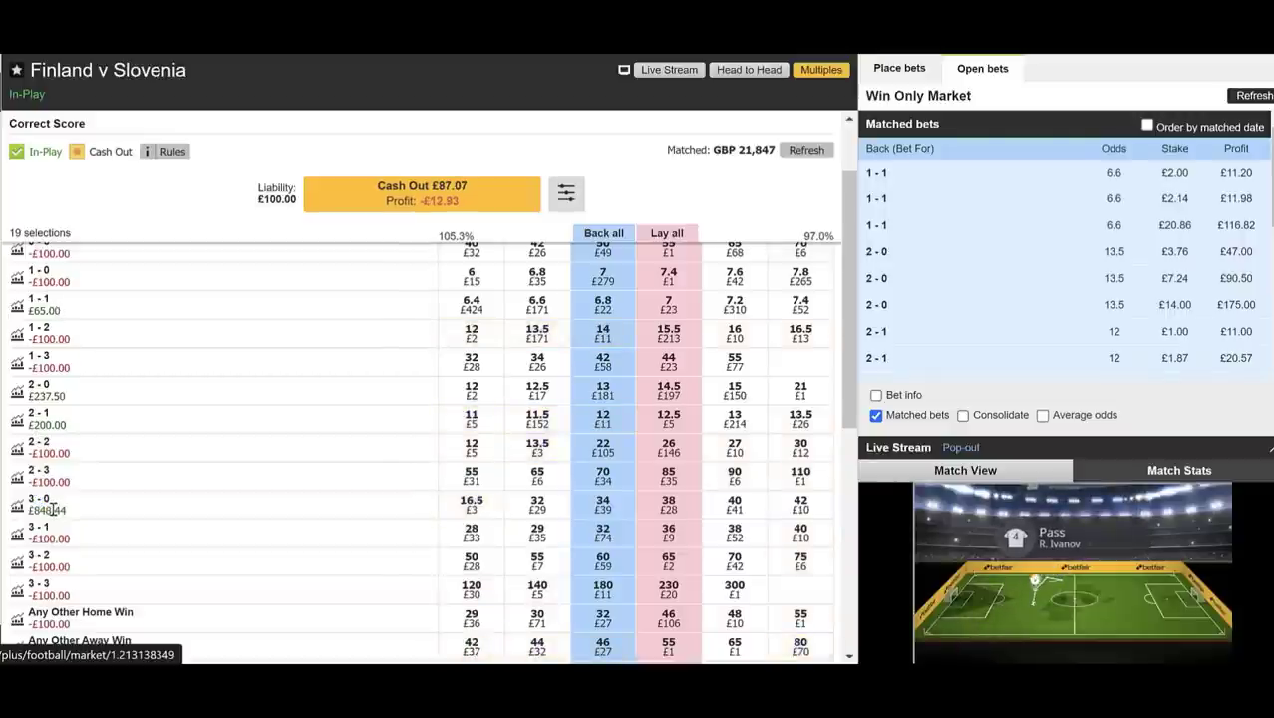
scroll(51, 508, "down", 2)
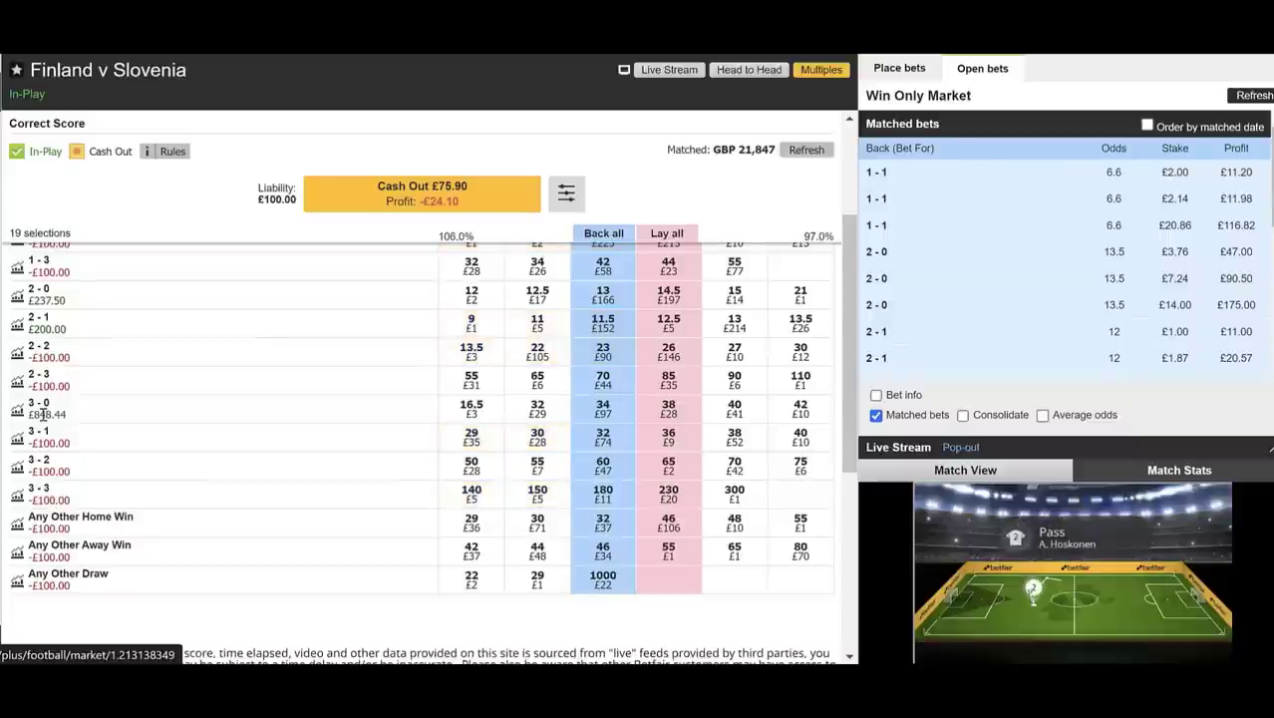
left_click_drag(33, 413, 55, 414)
left_click(48, 419)
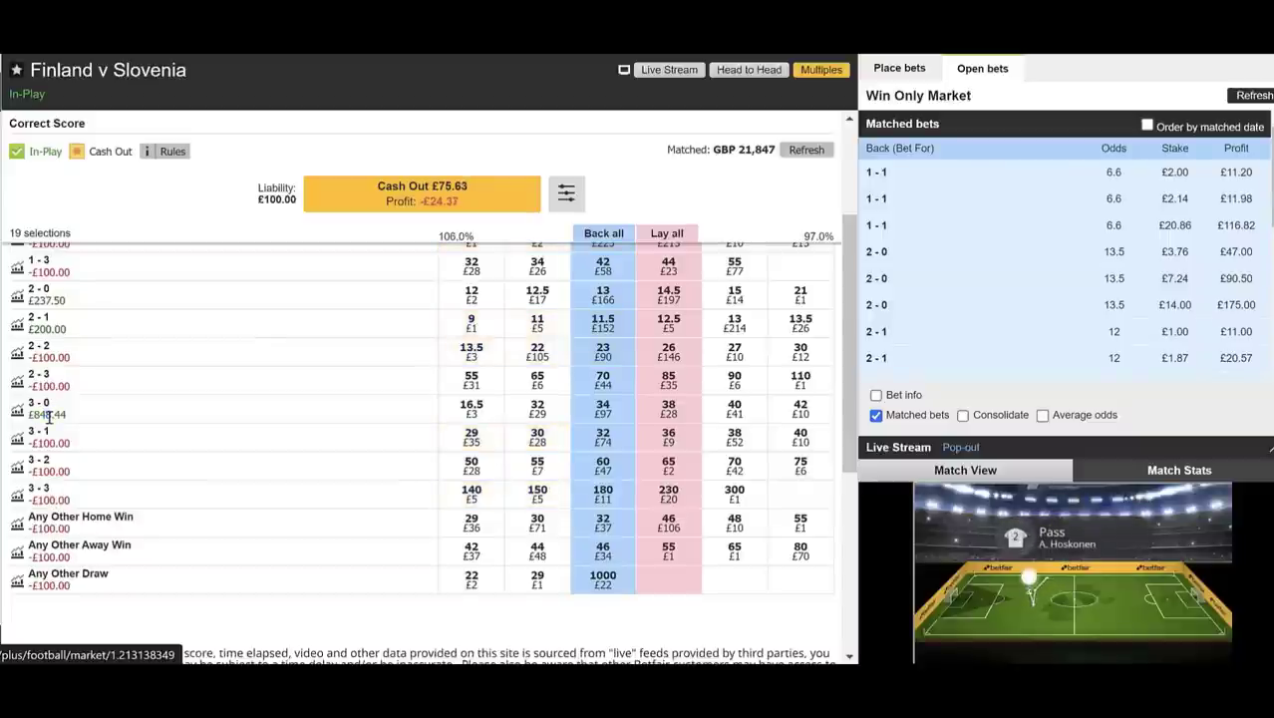
scroll(319, 379, "up", 4)
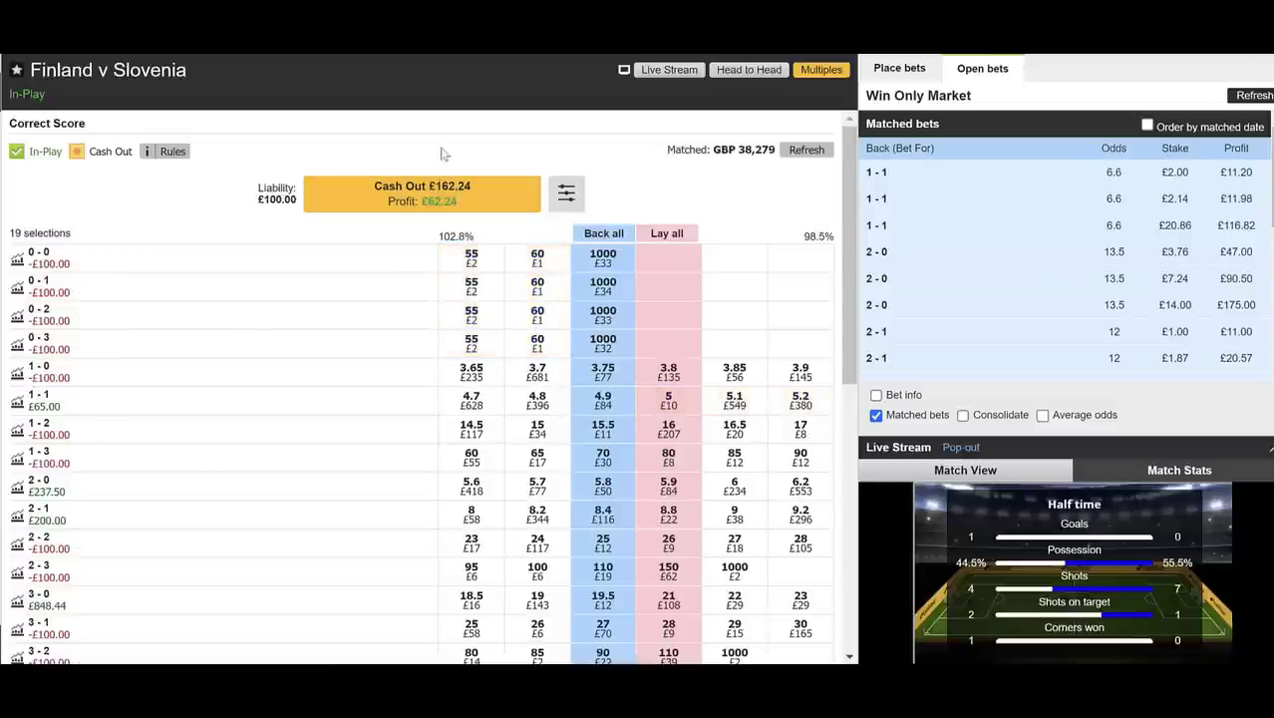
Review the half-time cash-out offer, the matched bets and the projected profits for 2-0 and 3-0 in Finland v Slovenia
scroll(90, 344, "down", 1)
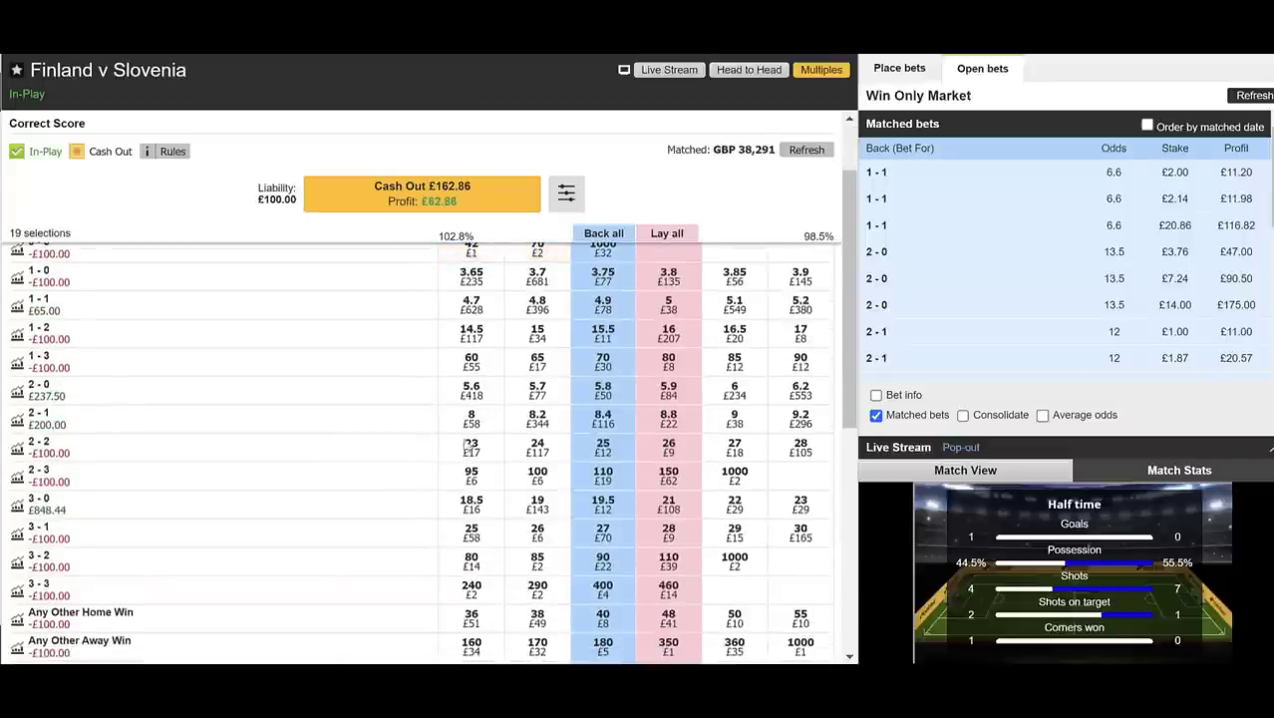
scroll(977, 329, "down", 2)
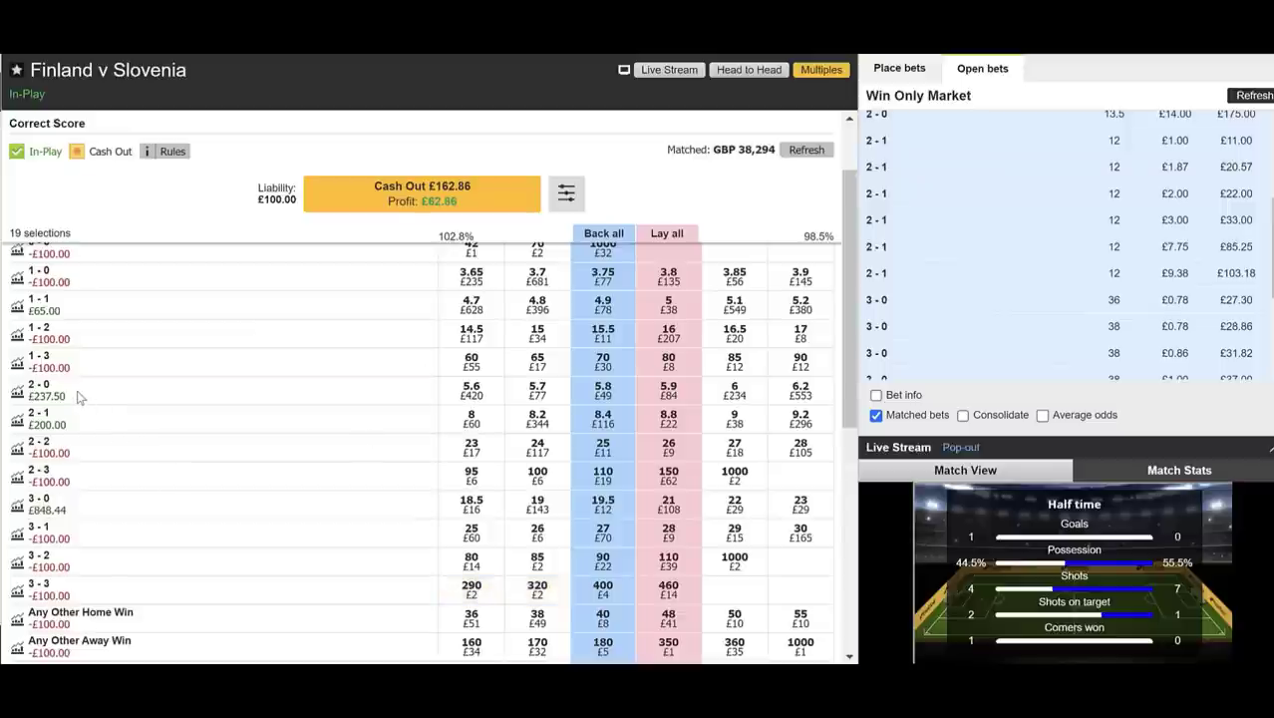
scroll(81, 398, "up", 1)
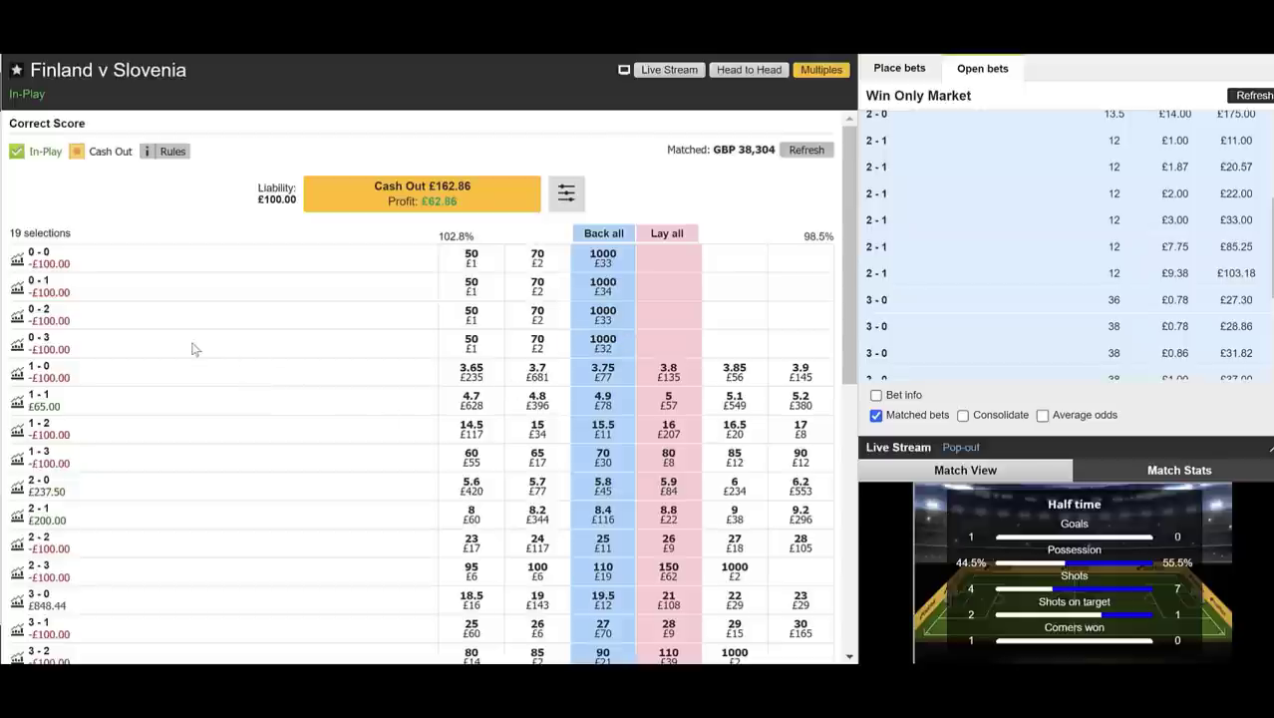
mouse_move(399, 195)
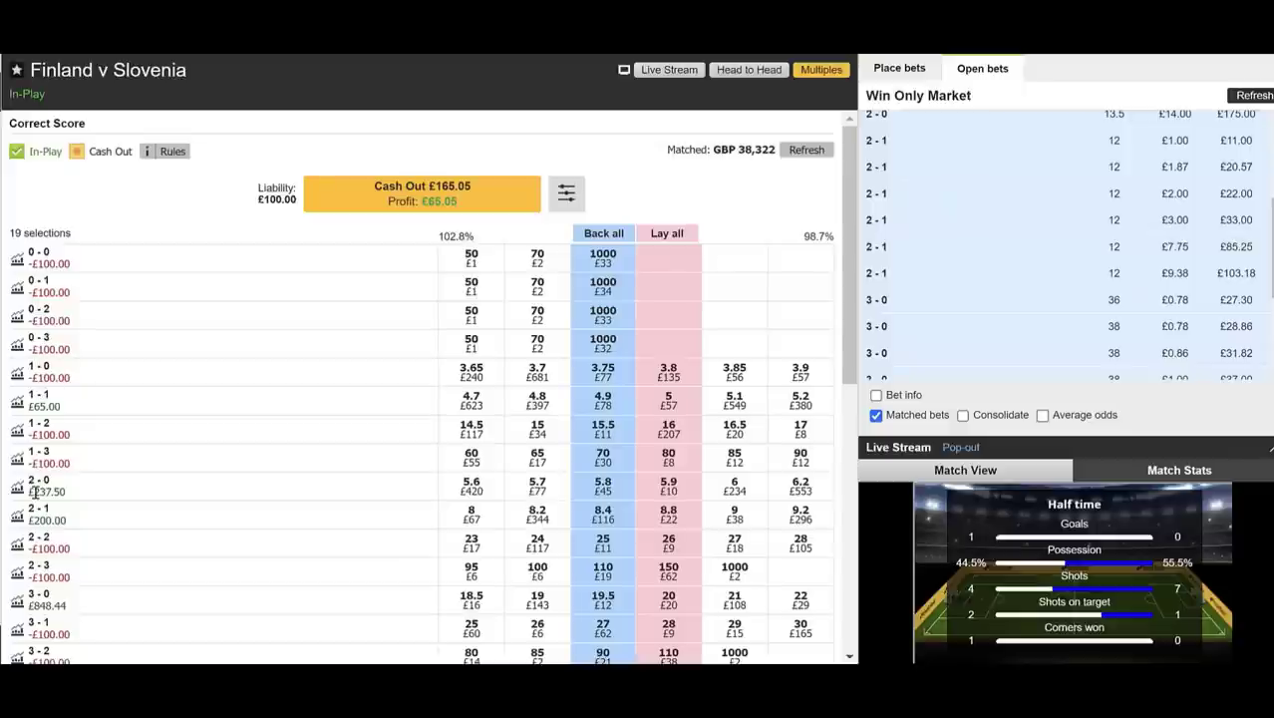
left_click_drag(30, 491, 49, 491)
scroll(55, 433, "down", 1)
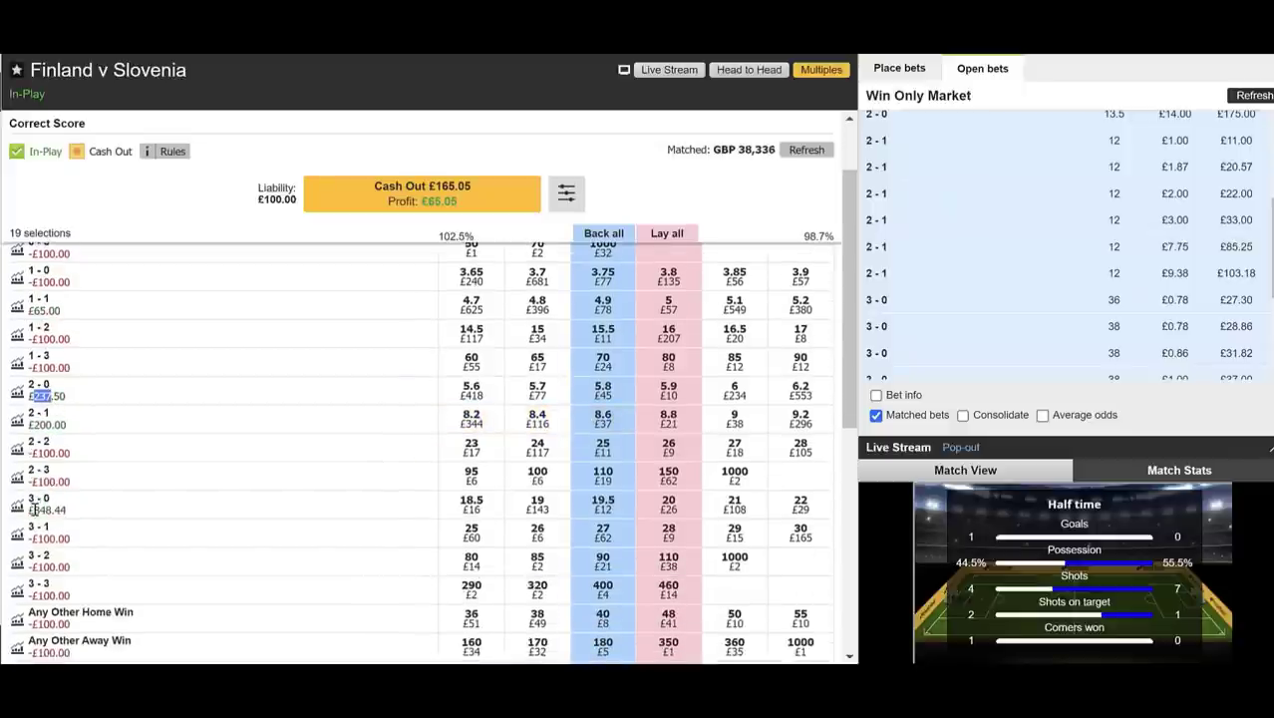
left_click_drag(30, 498, 49, 503)
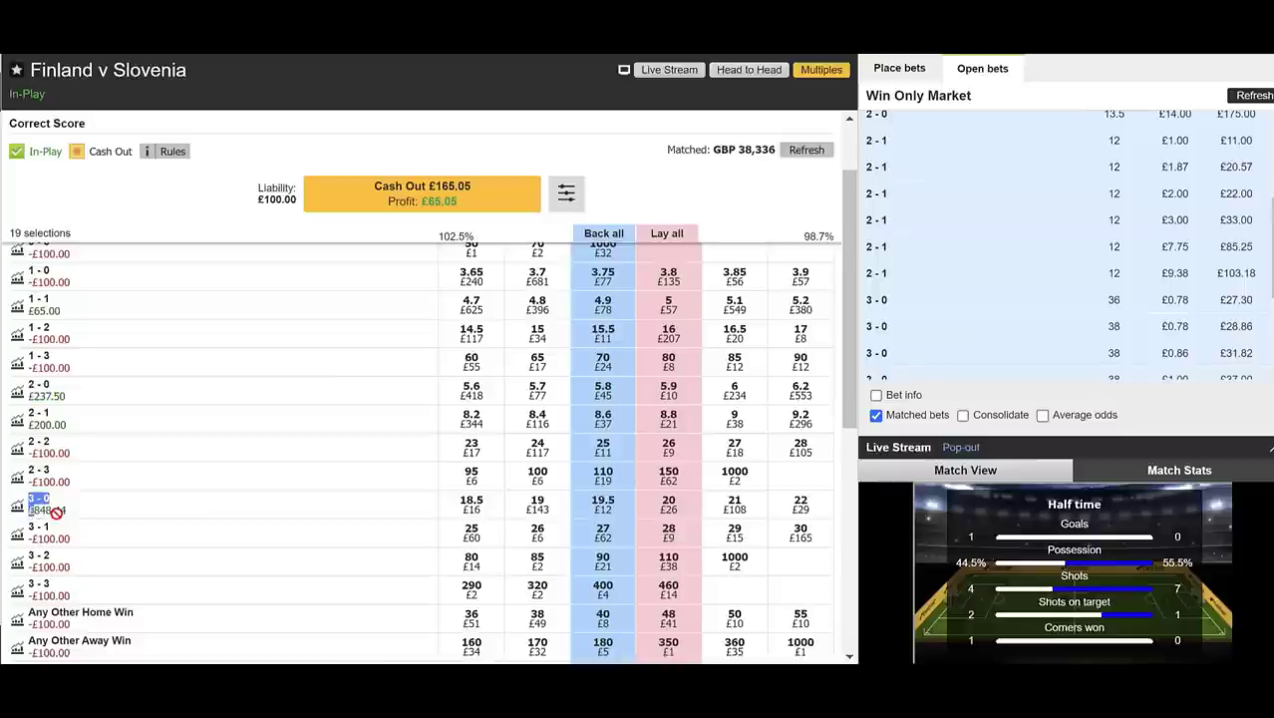
left_click(47, 512)
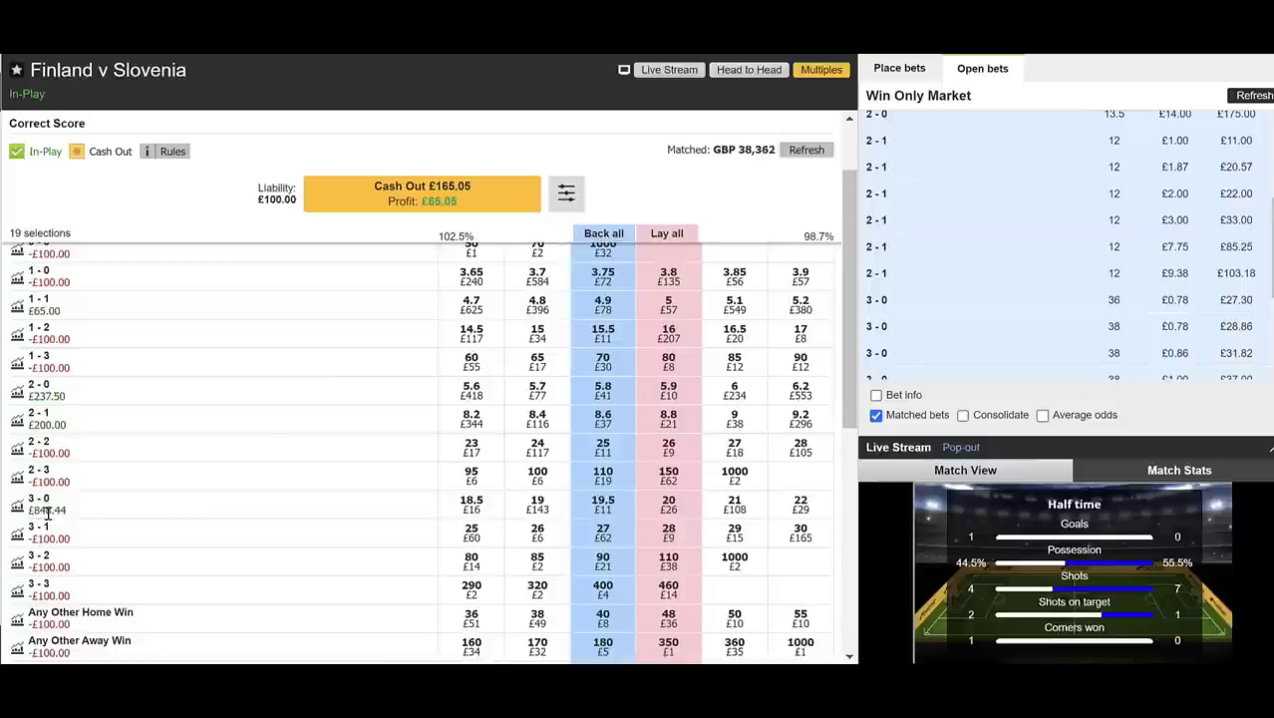
scroll(102, 433, "up", 2)
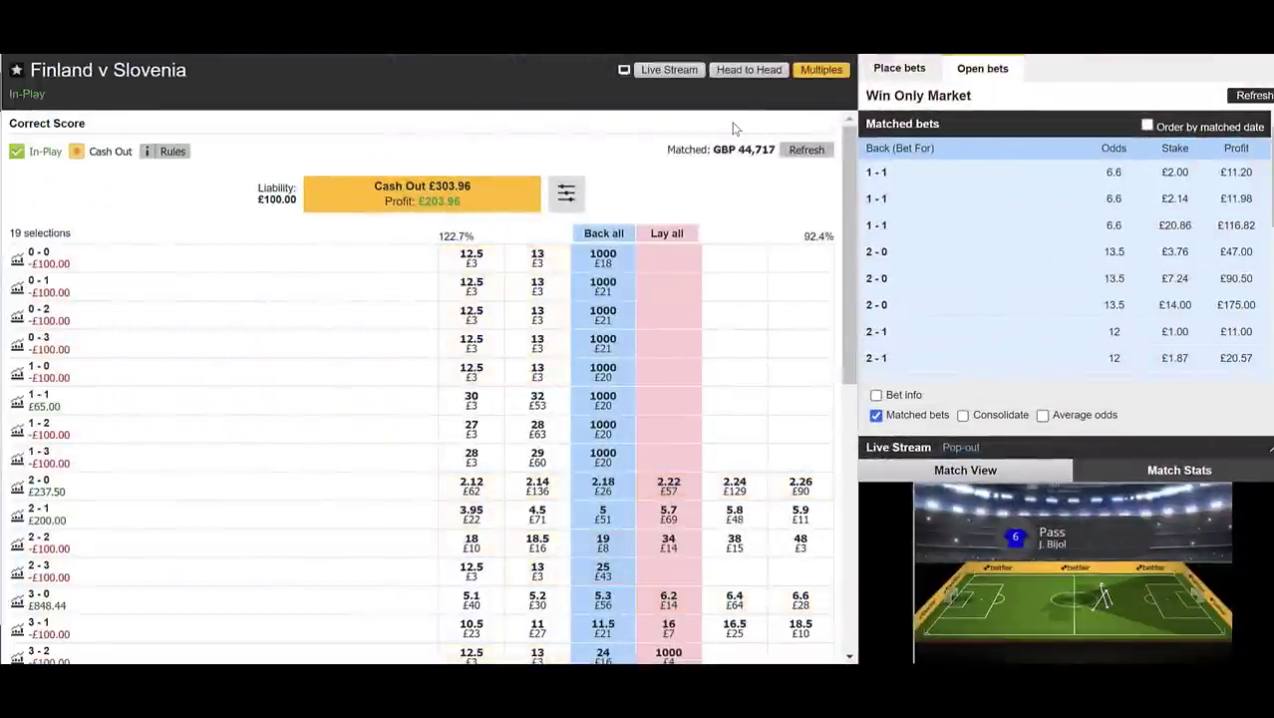
scroll(738, 289, "down", 1)
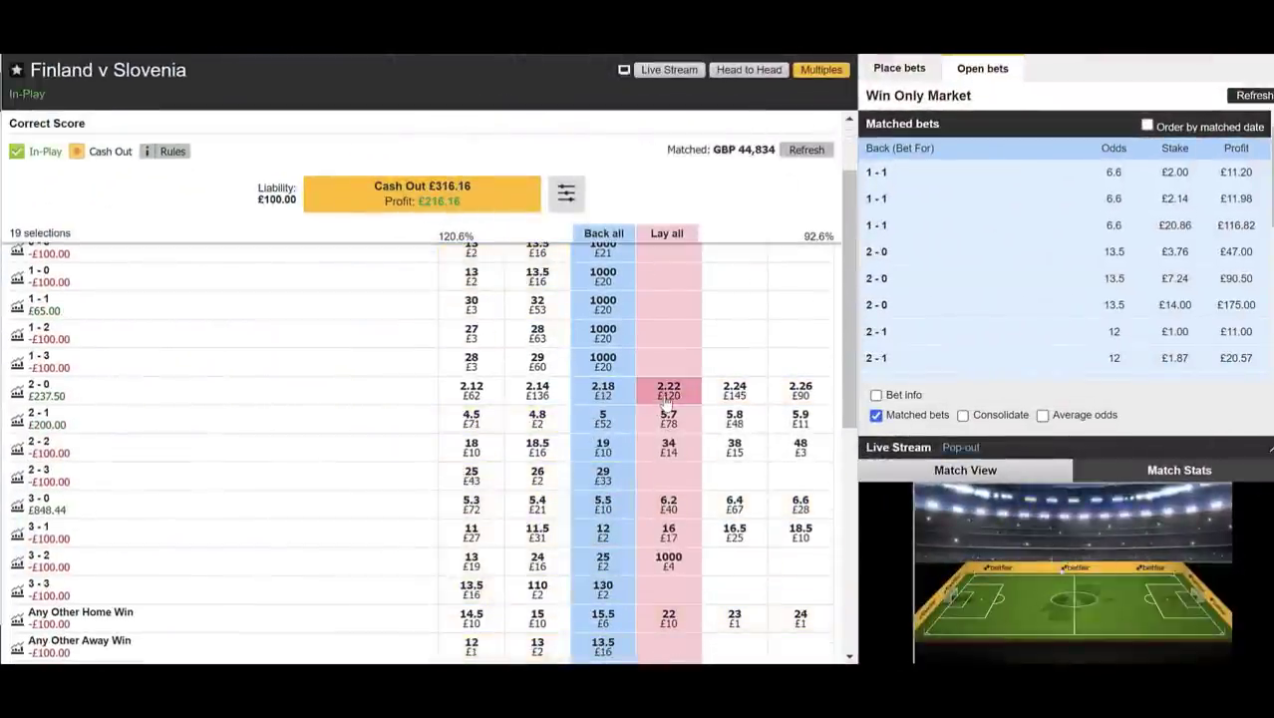
left_click(668, 390)
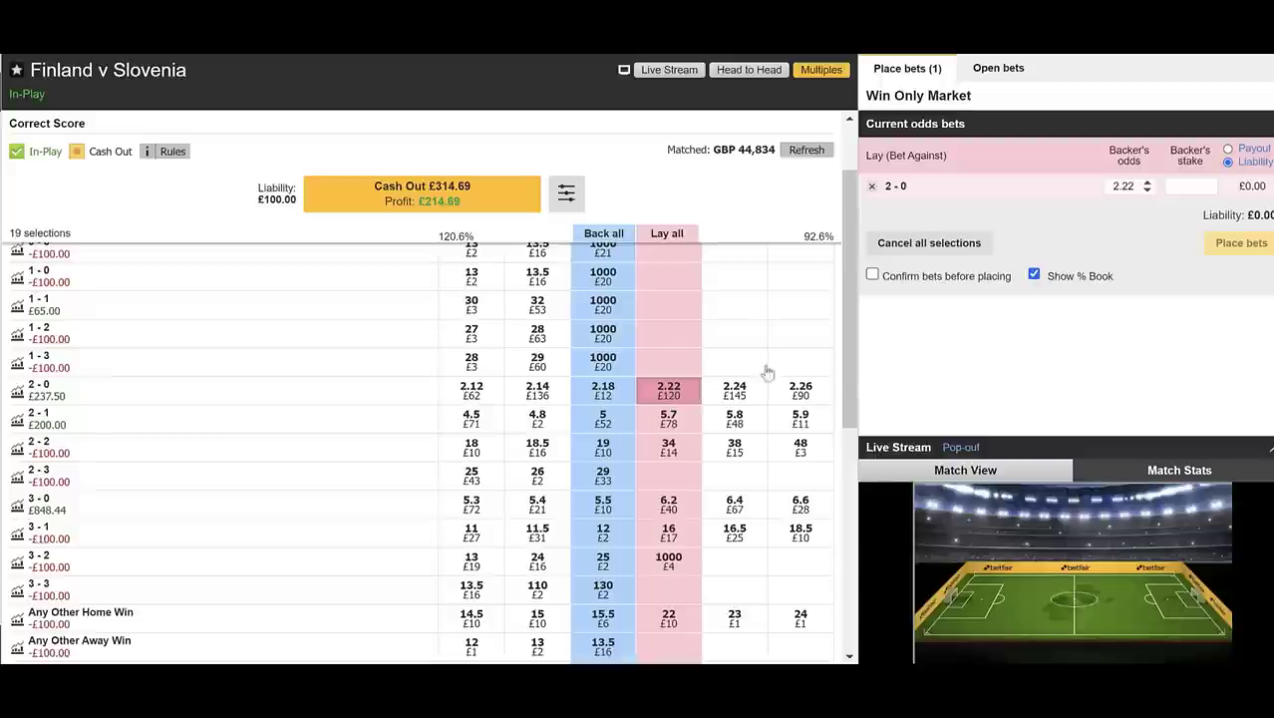
left_click(1123, 185)
type("100")
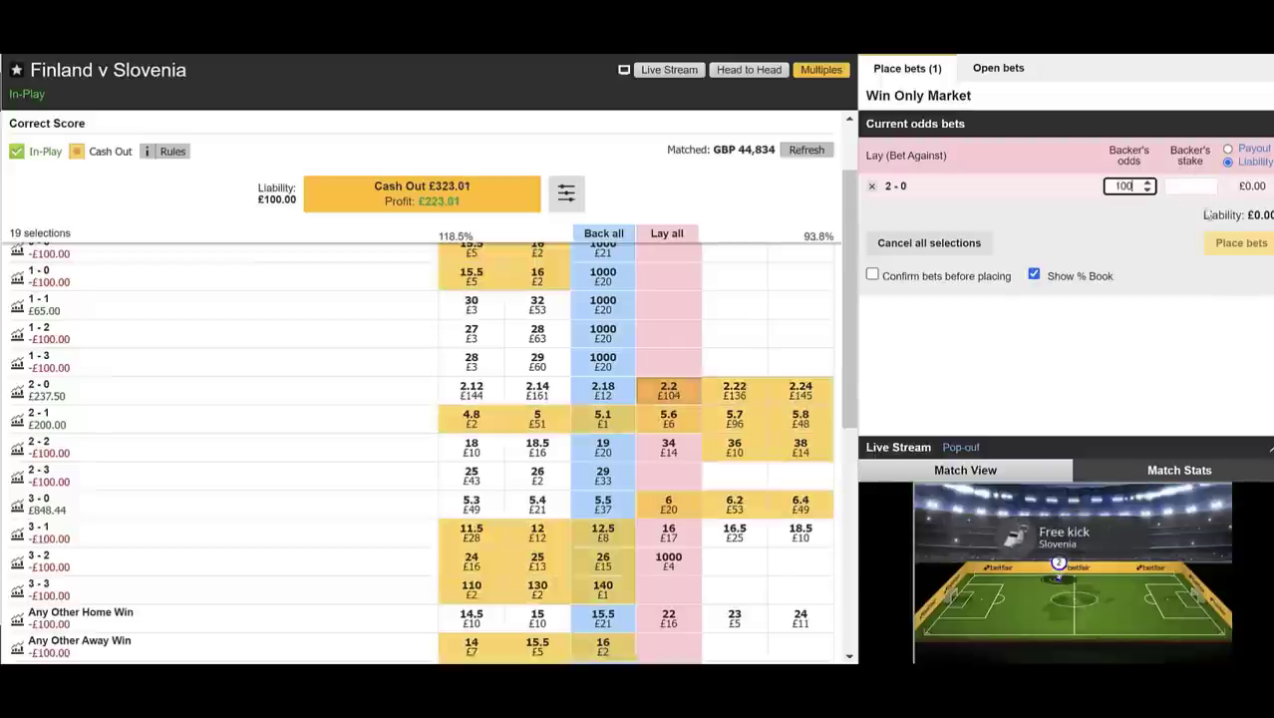
left_click(928, 242)
Place a lay bet against the 2-0 score at backer's odds of 2.2 with a £100 backer's stake, and view the open bets
left_click(668, 395)
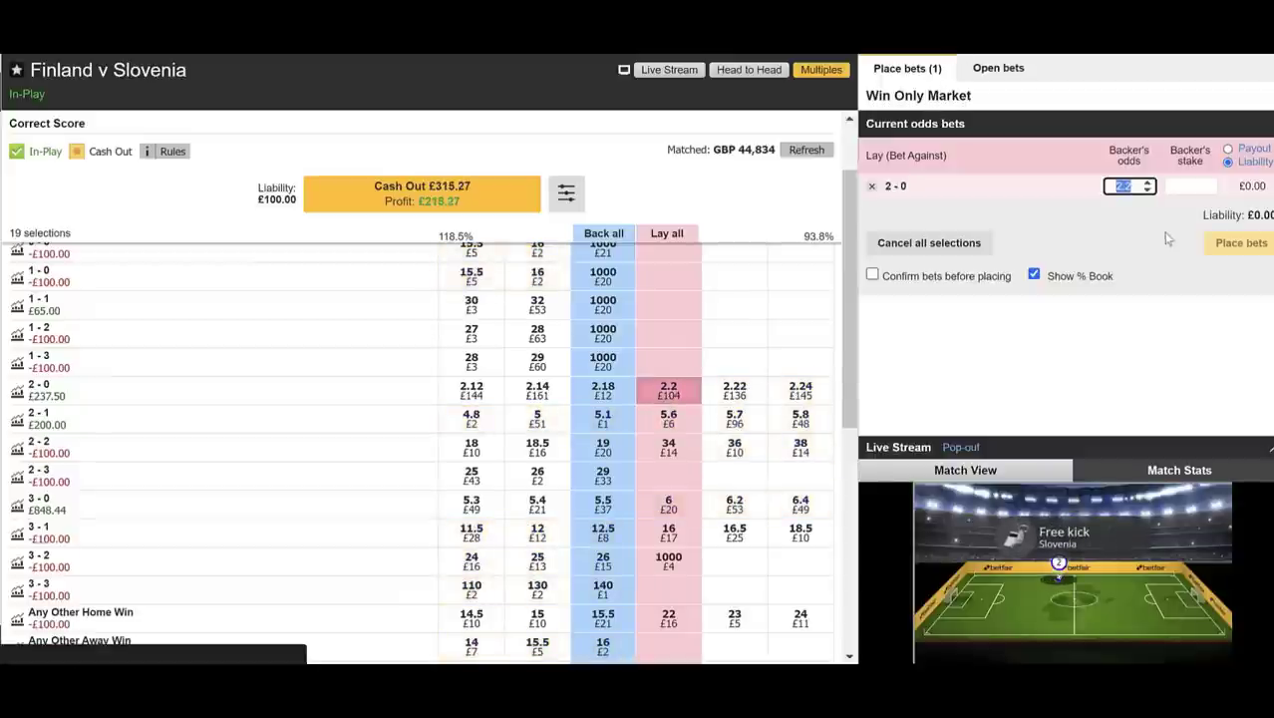
left_click(1194, 185)
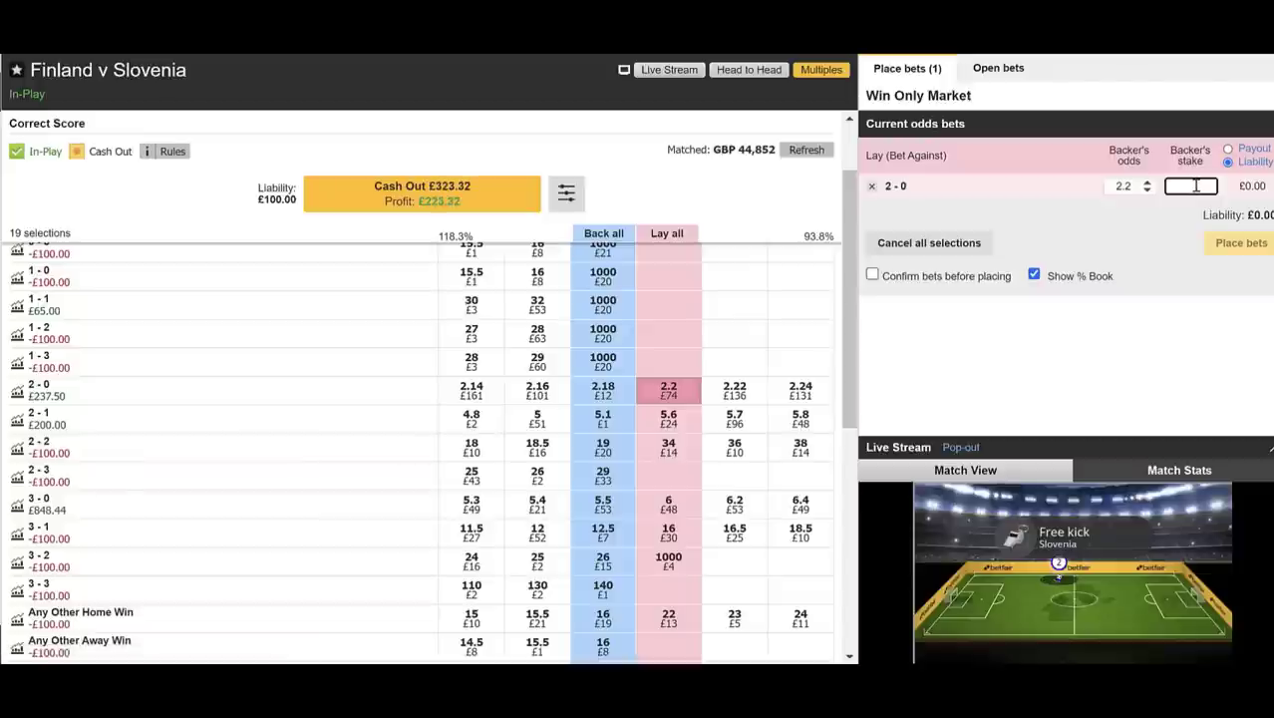
type("100")
left_click(1228, 245)
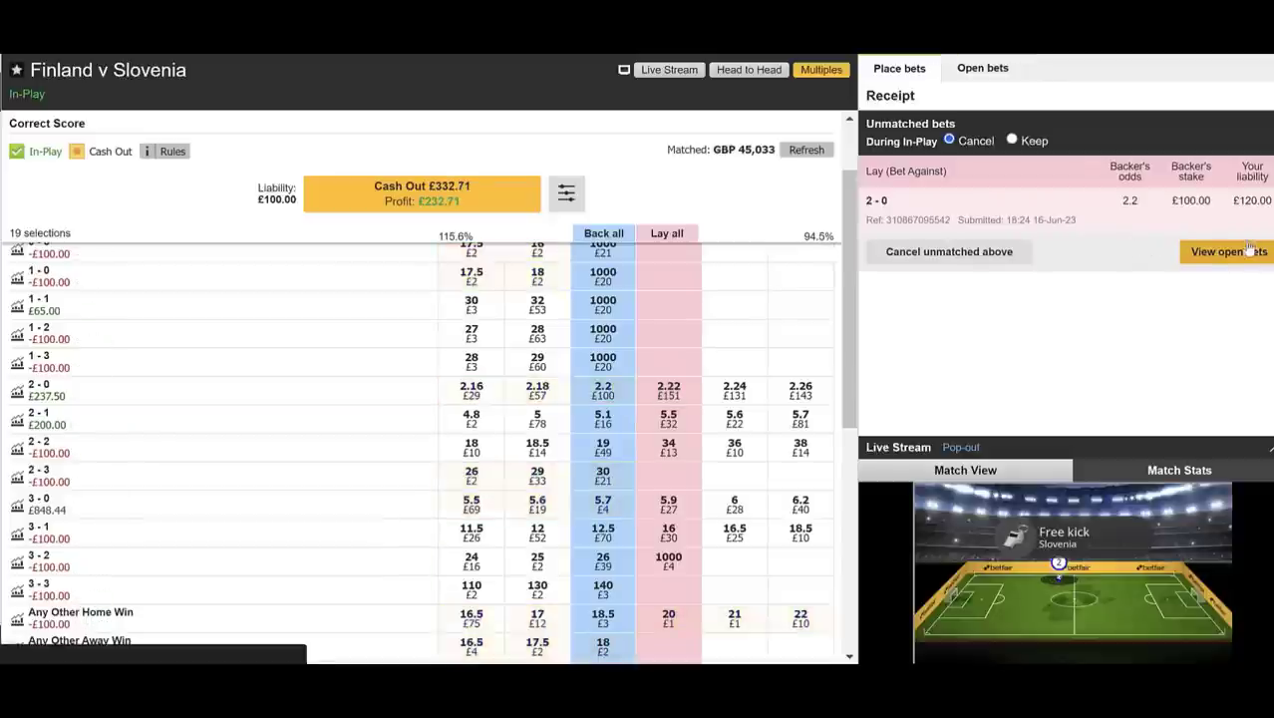
left_click(1229, 256)
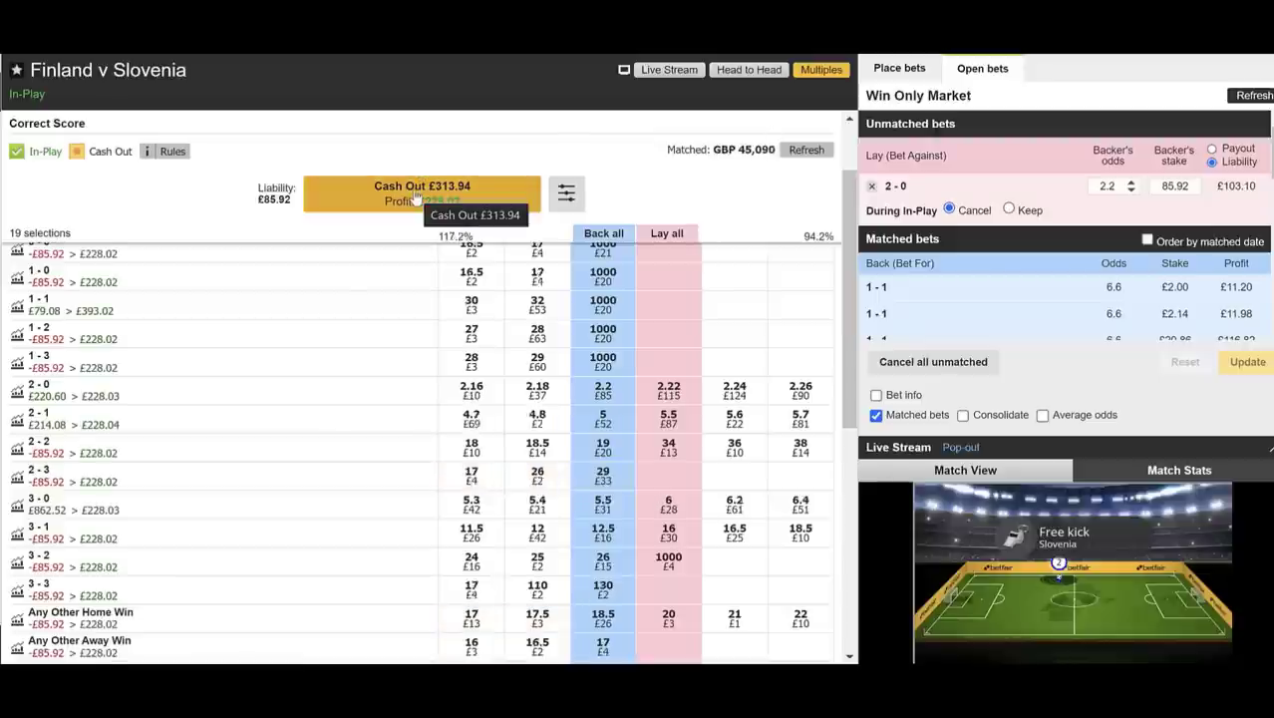
Examine the liability, the cash-out offer, the matched 3-0 bets and the projected profits for 2-0, 2-1 and 3-0 following the lay bet
left_click(404, 191)
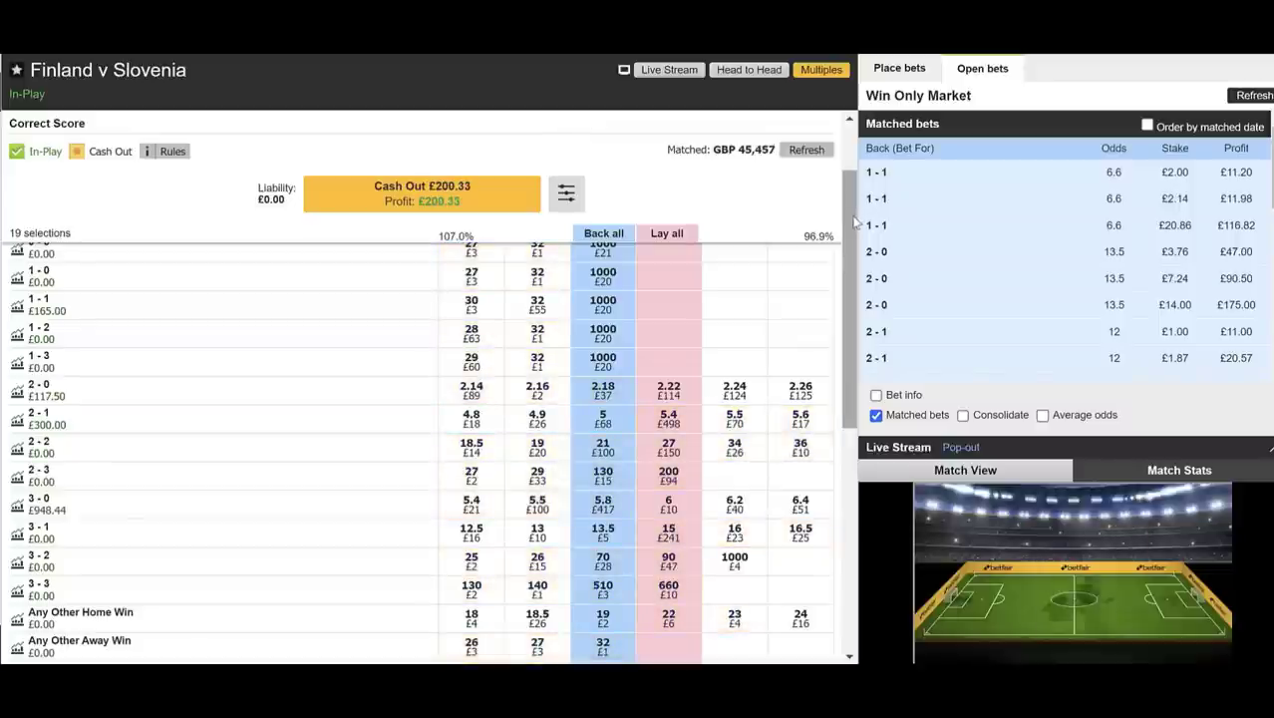
left_click_drag(849, 221, 849, 227)
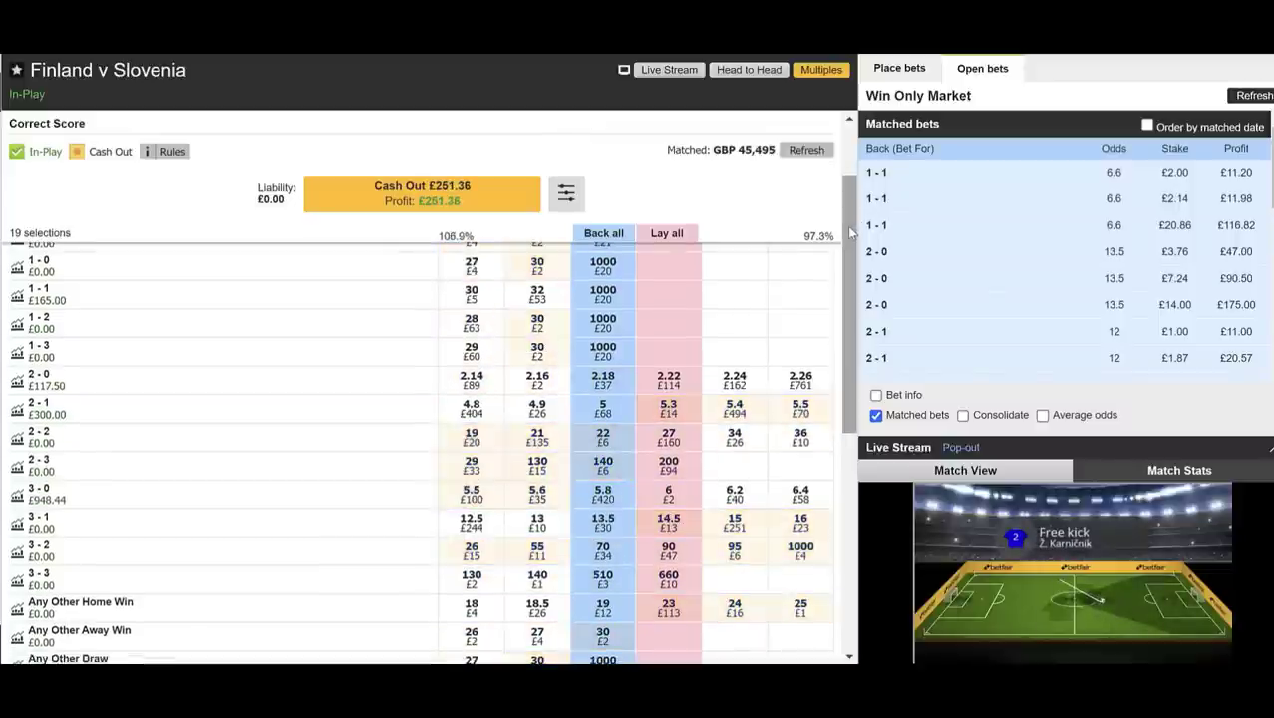
mouse_move(424, 196)
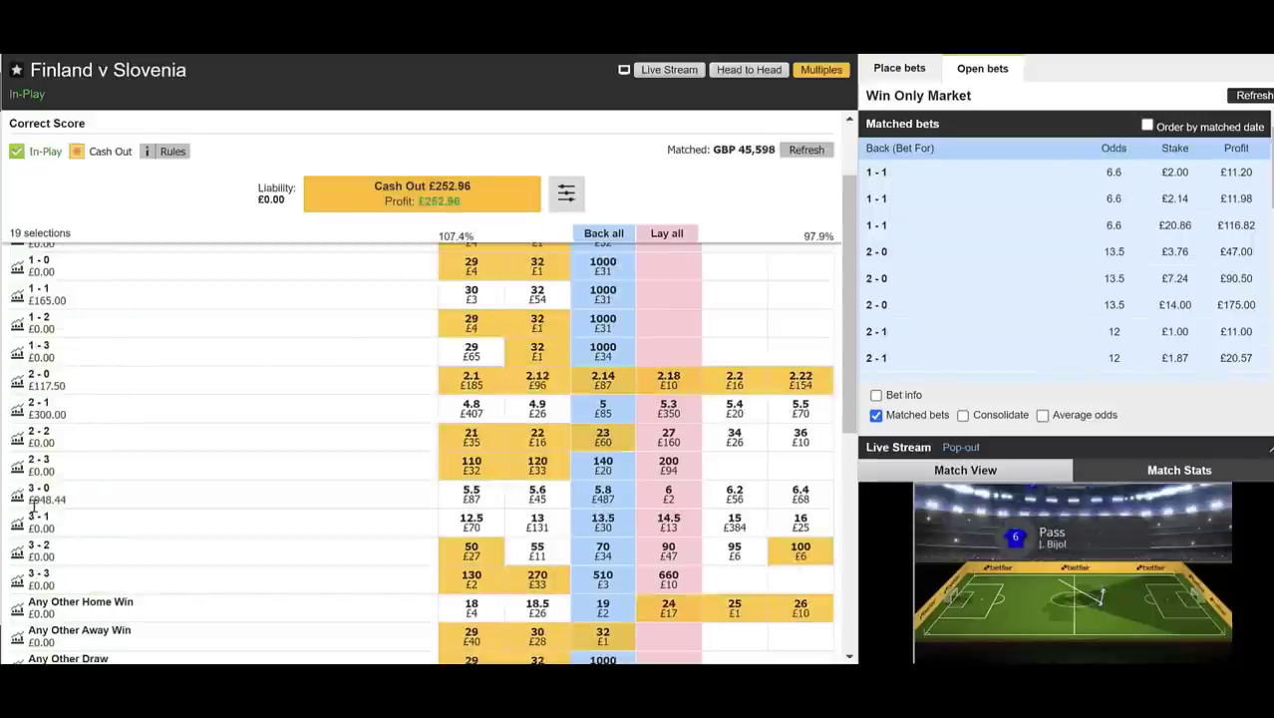
left_click_drag(27, 499, 48, 502)
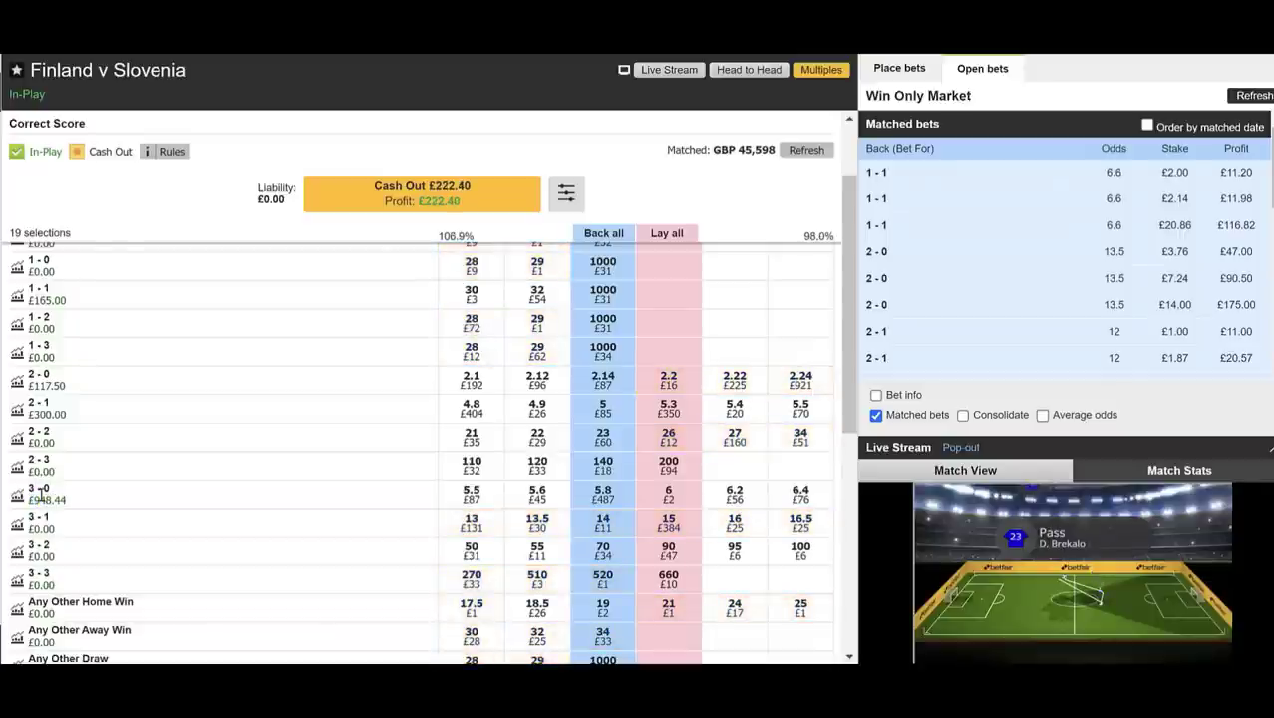
scroll(921, 318, "down", 5)
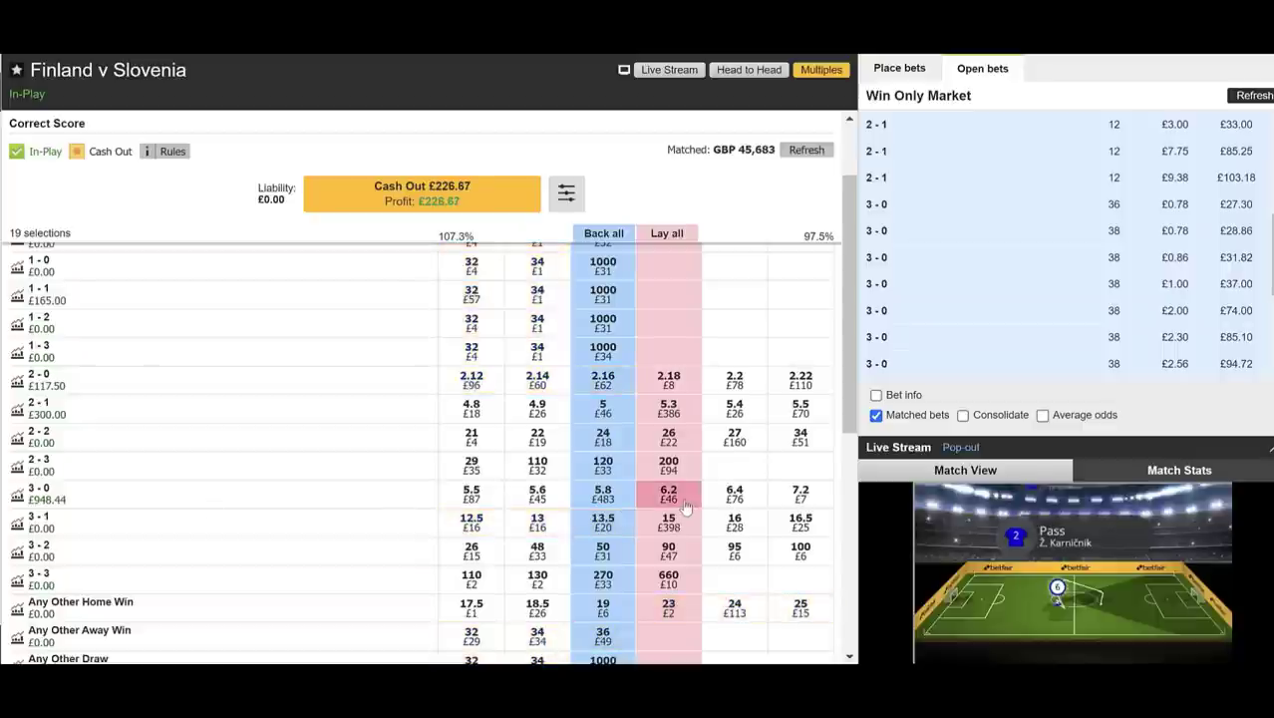
scroll(97, 498, "up", 1)
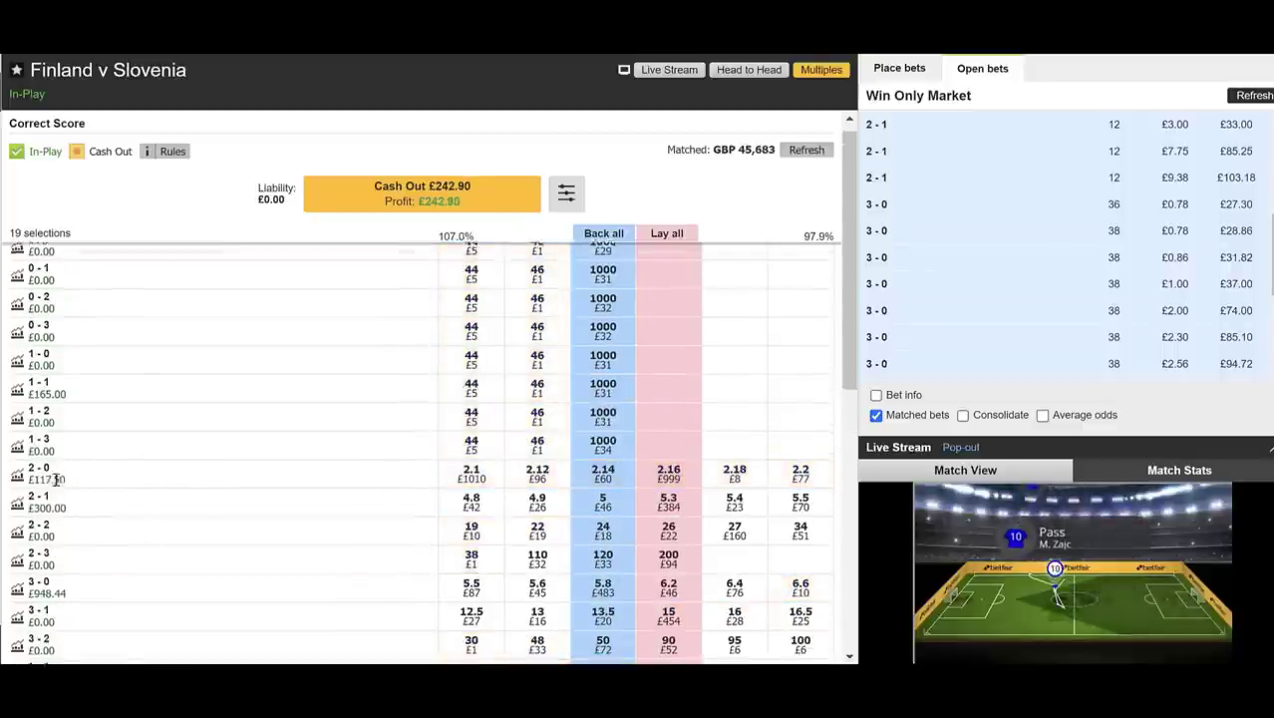
scroll(57, 485, "down", 1)
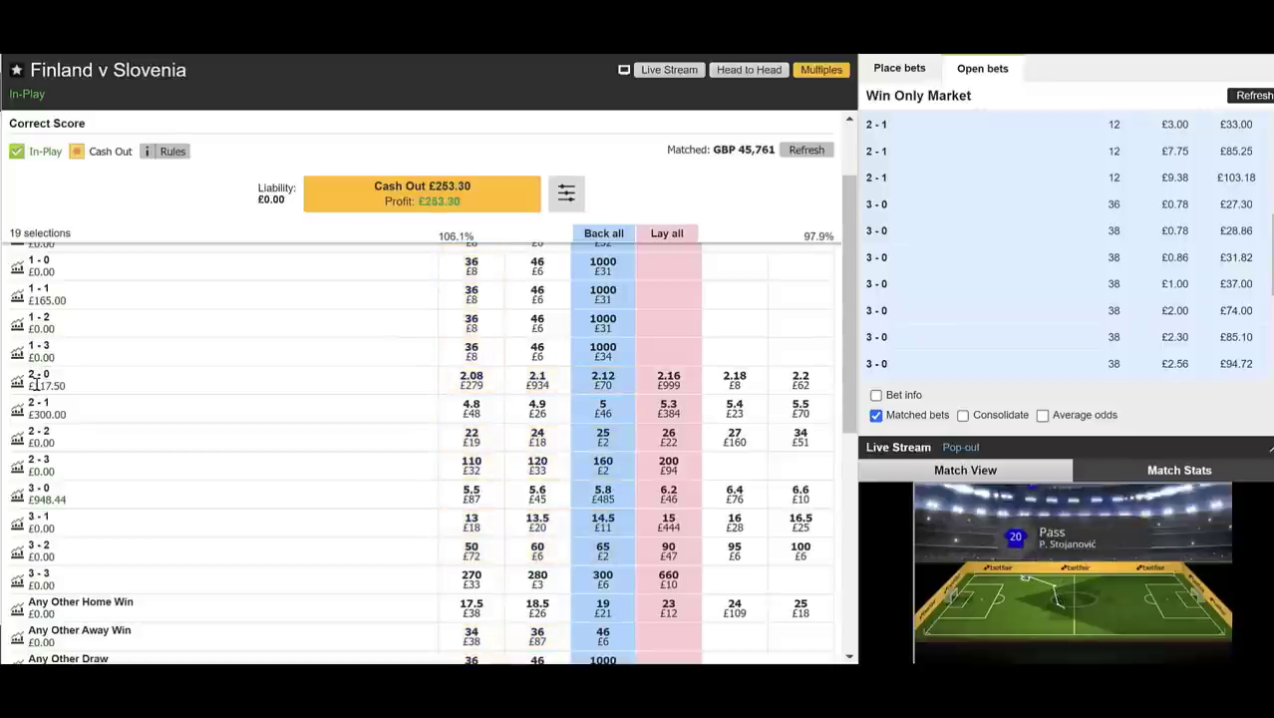
left_click_drag(33, 385, 56, 386)
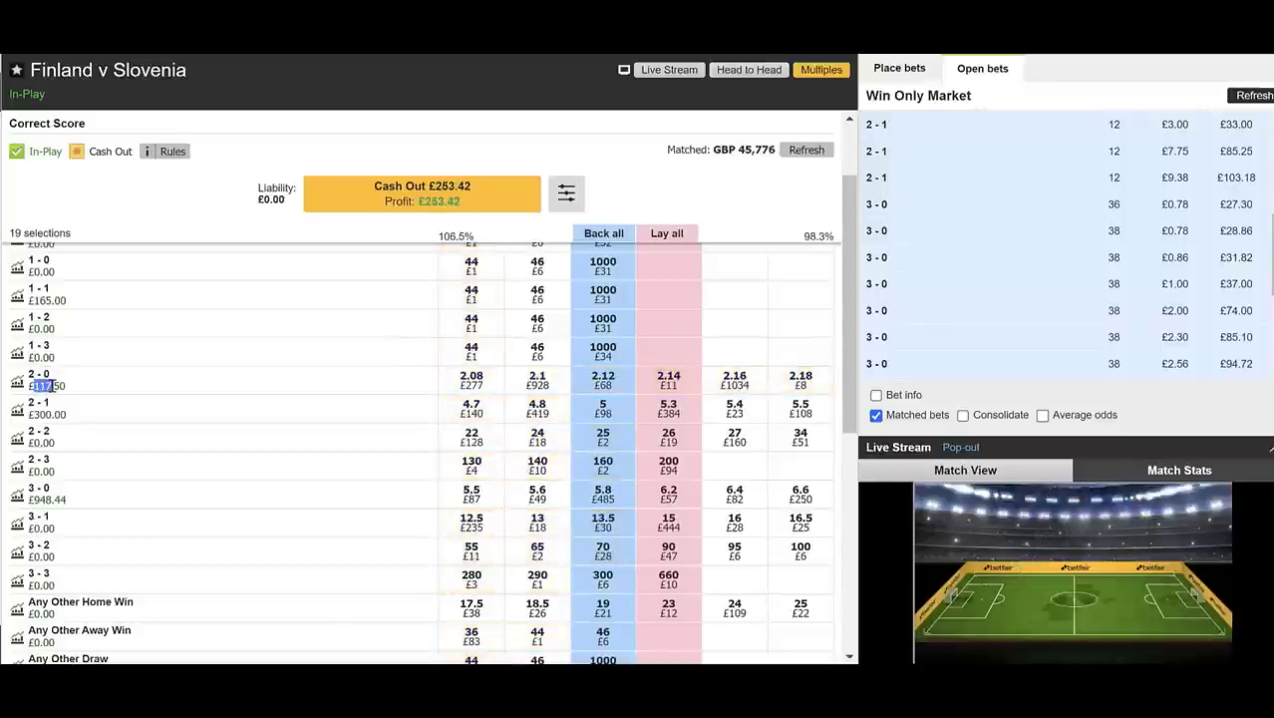
left_click(50, 385)
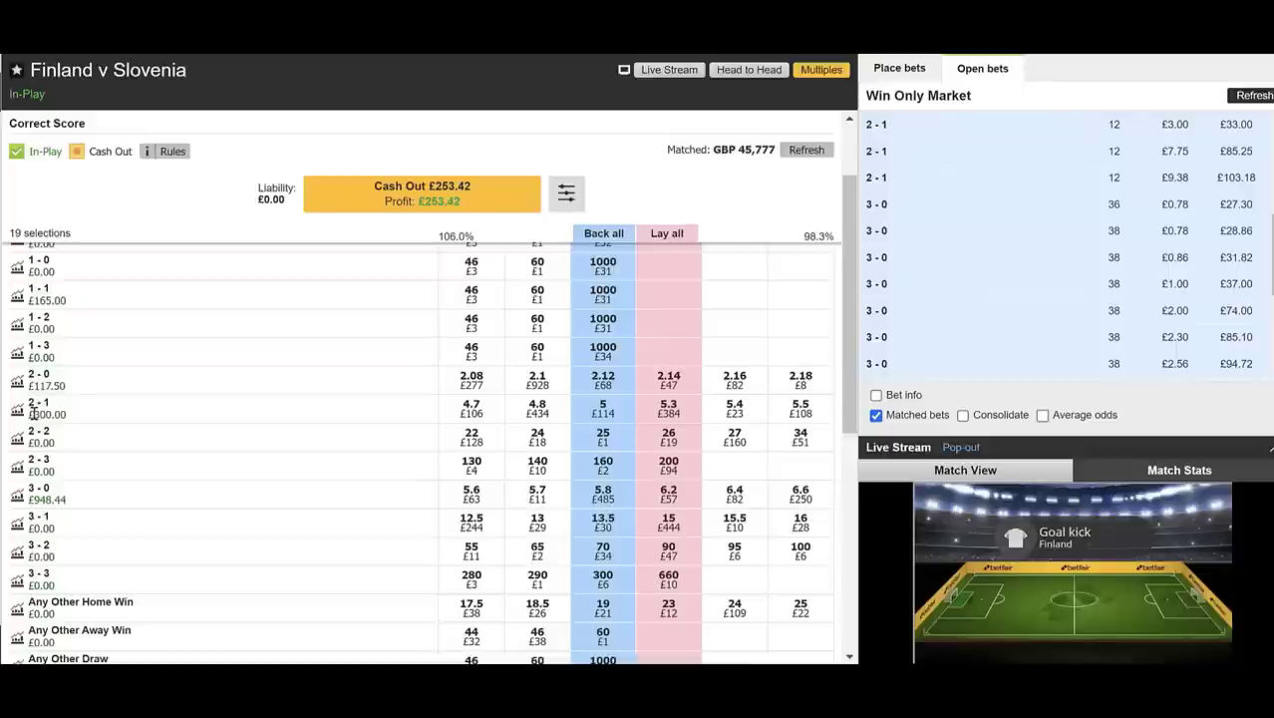
left_click(33, 409)
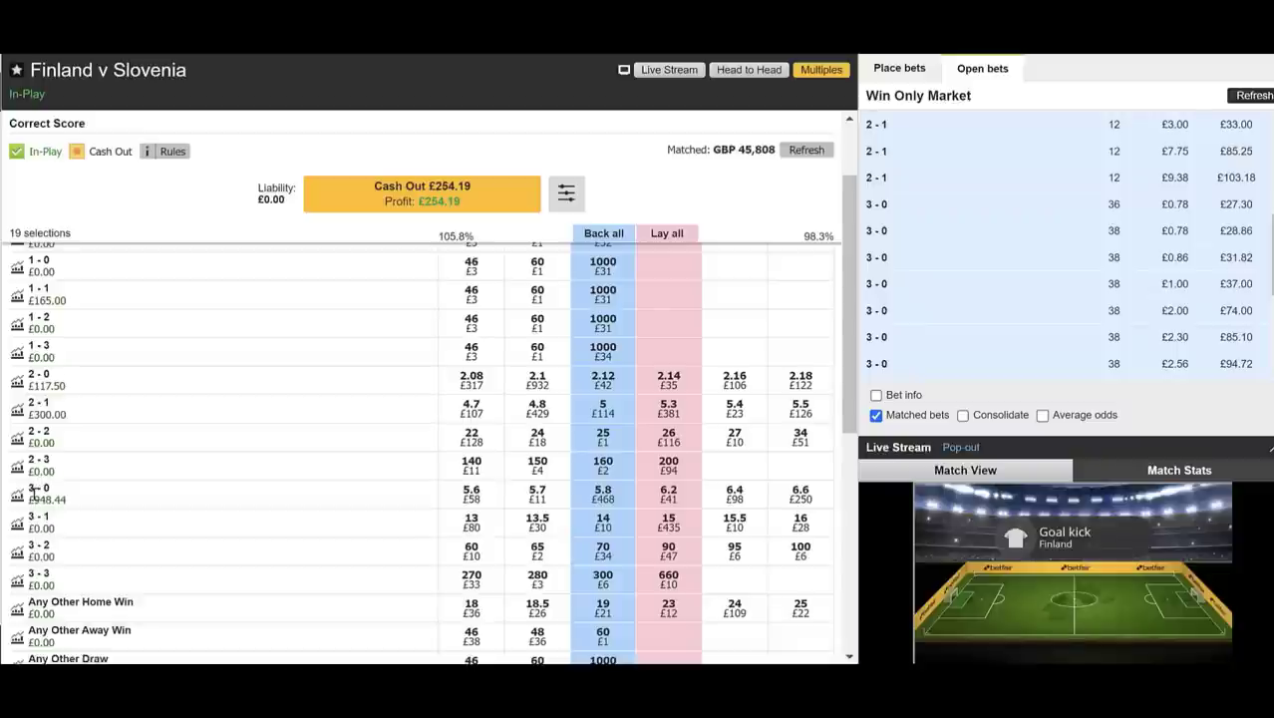
scroll(35, 489, "down", 2)
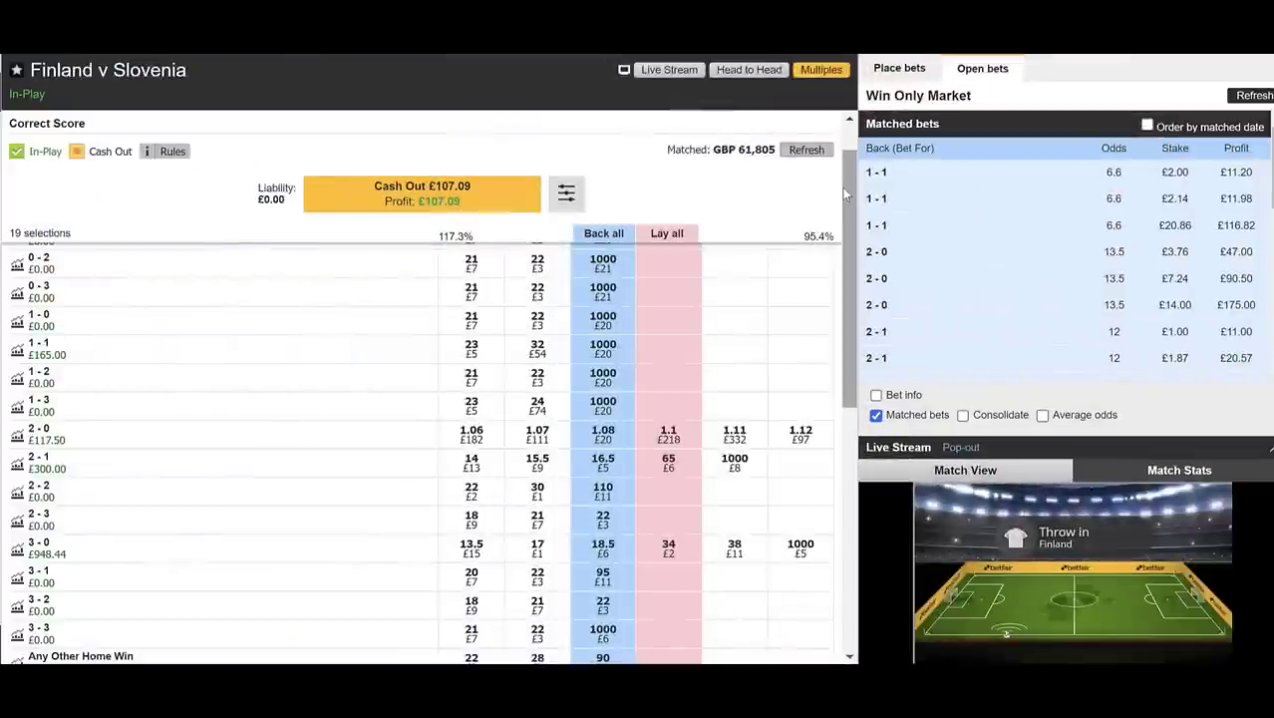
Check the late-match odds and projected profits for 2-0, 2-1, 3-0 and the Any Other outcomes
left_click_drag(849, 195, 850, 267)
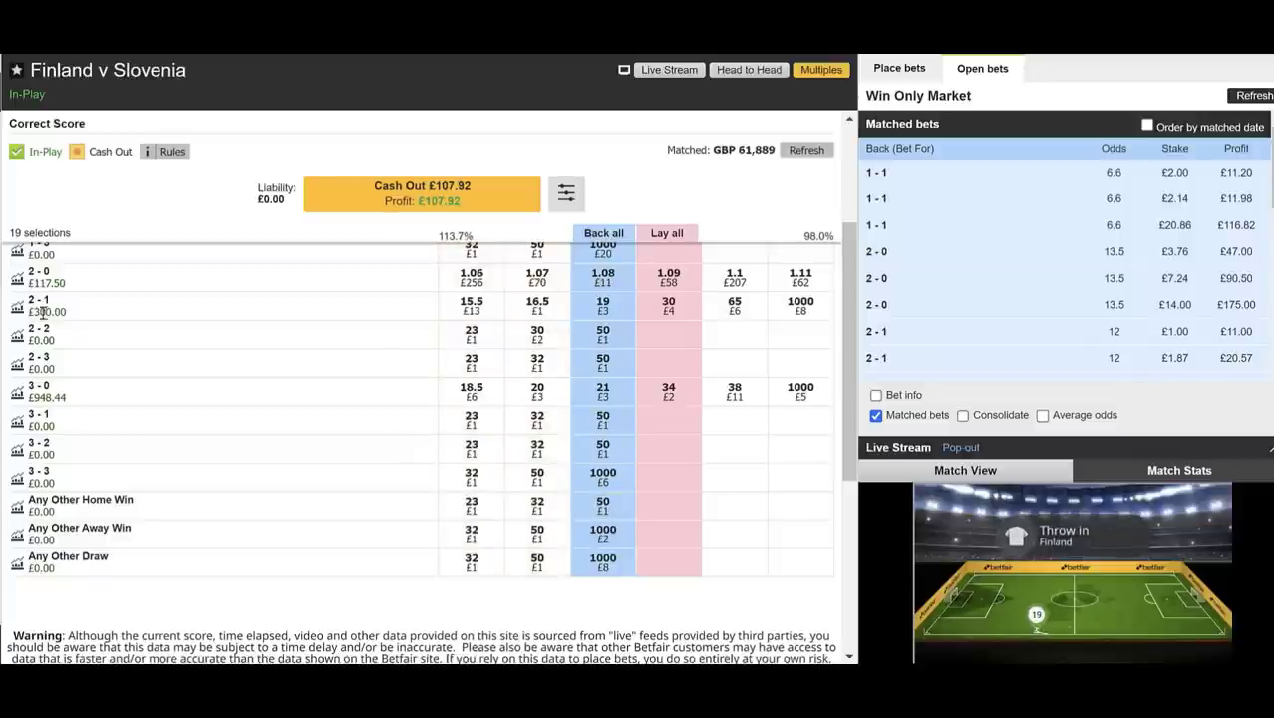
left_click_drag(29, 312, 51, 314)
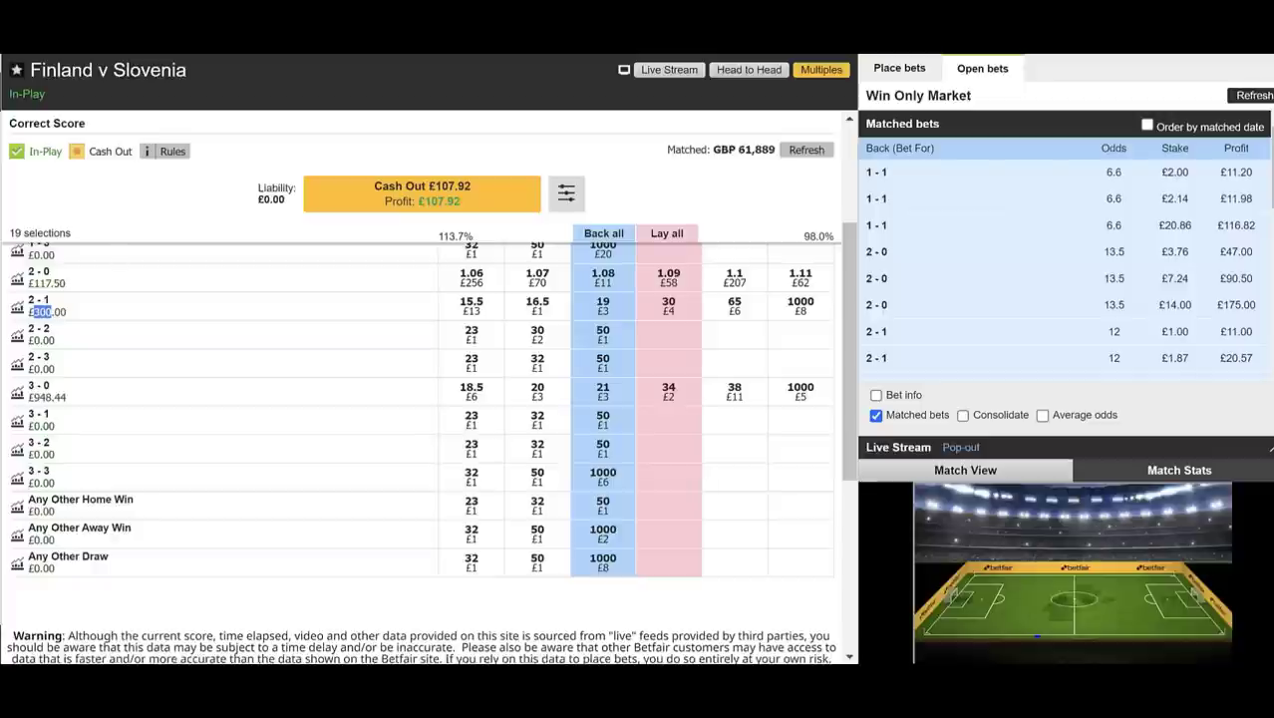
left_click(128, 317)
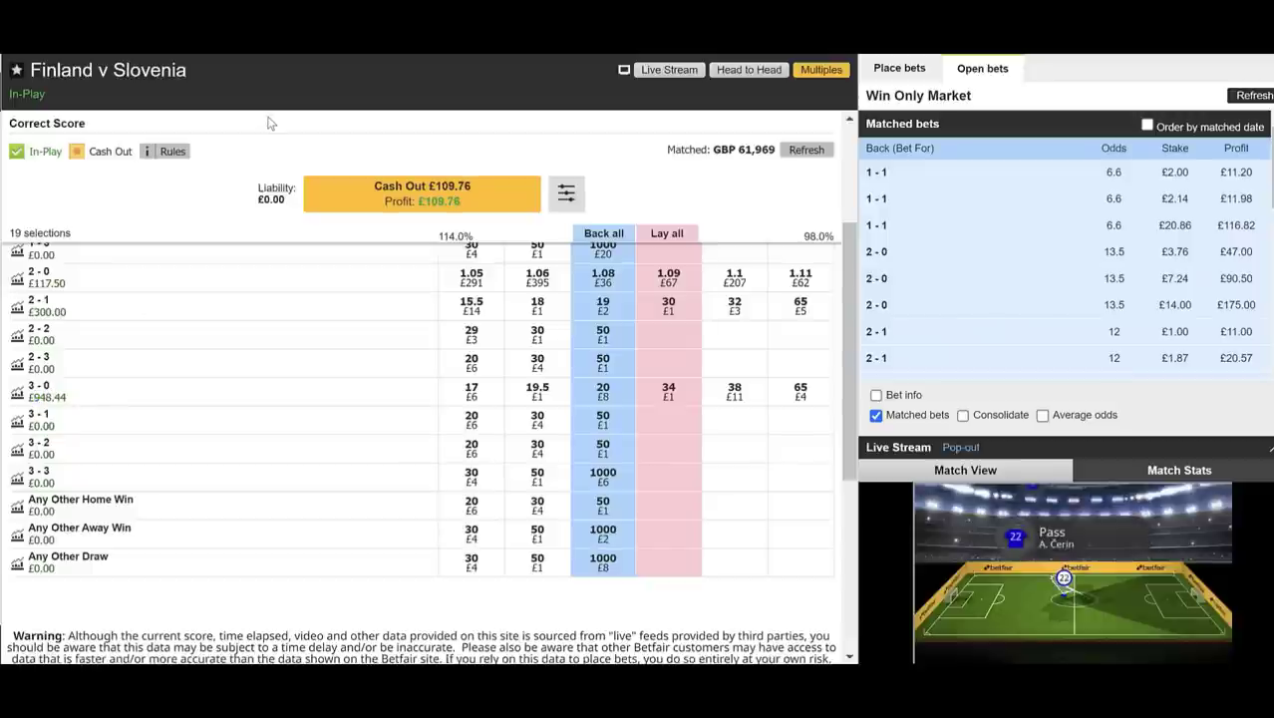
scroll(77, 321, "up", 2)
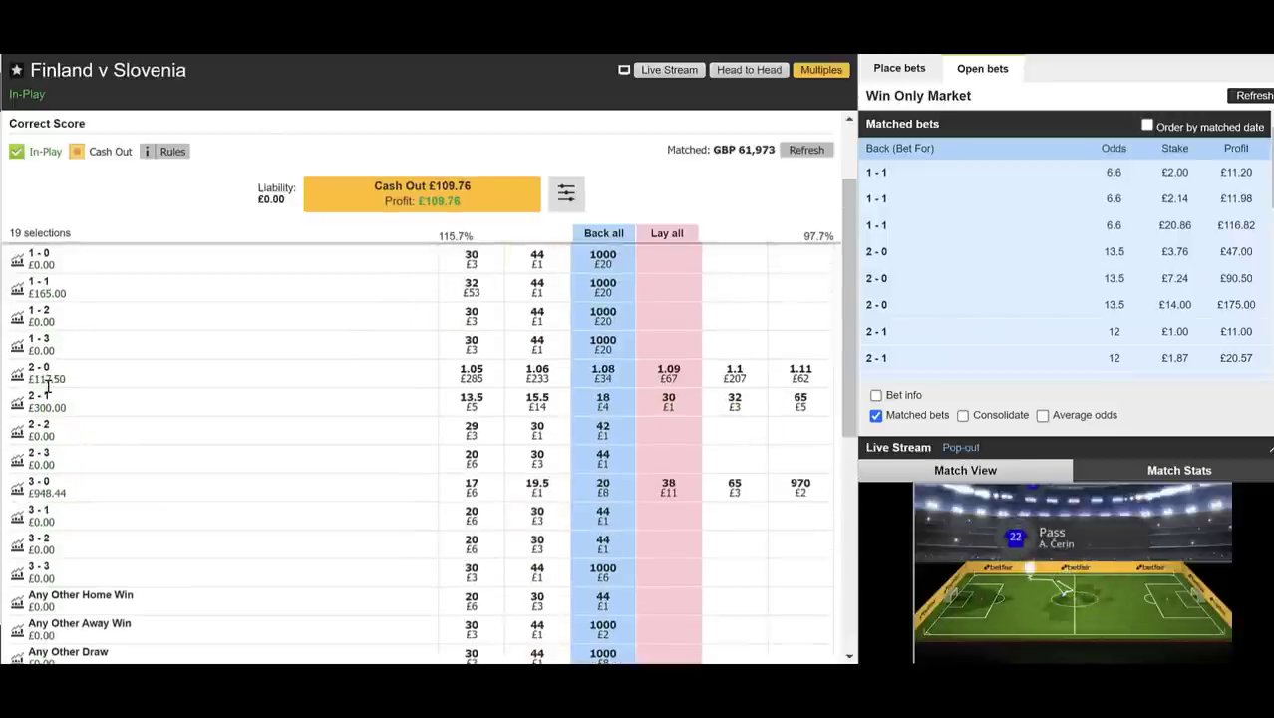